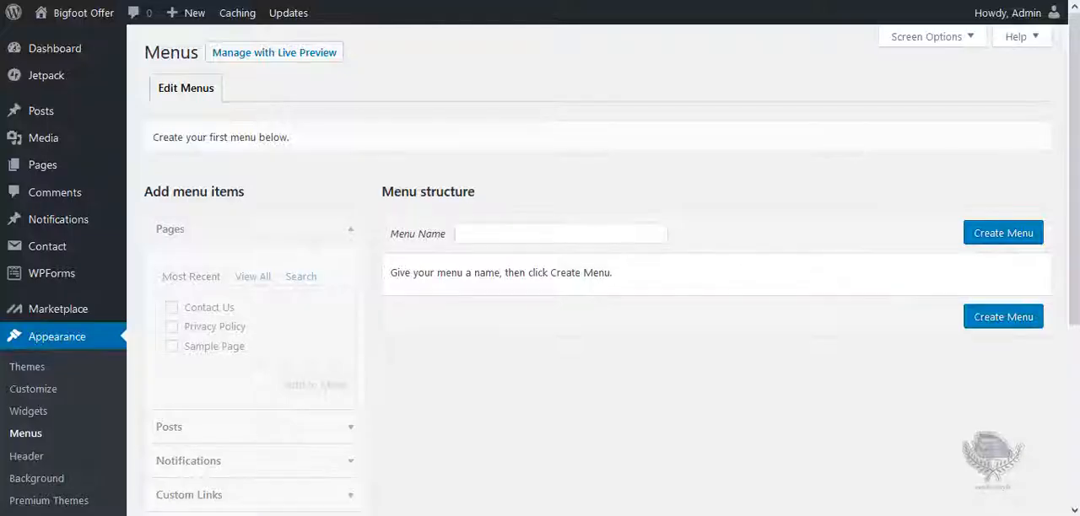
# Create a new navigation menu named First.
pyautogui.click(502, 234)
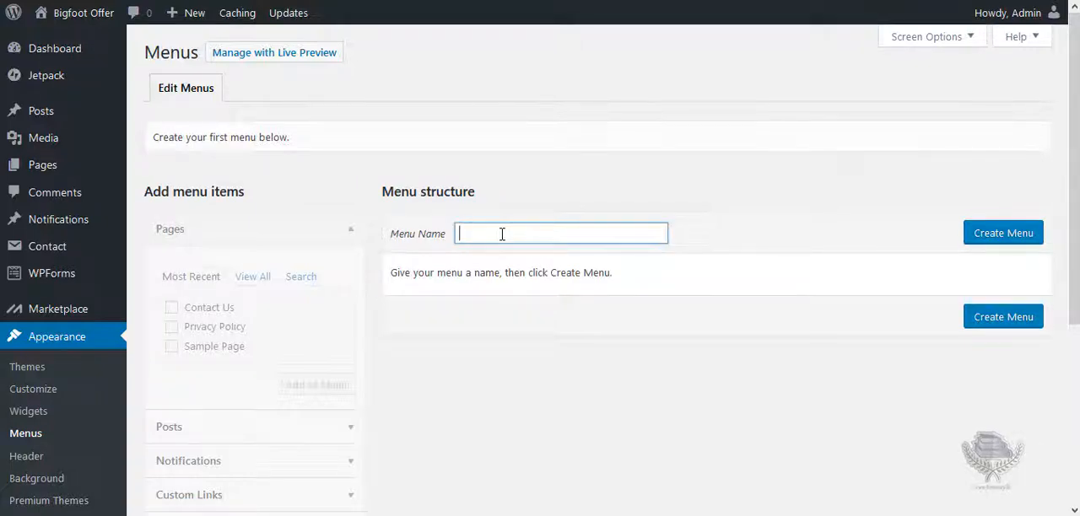
pyautogui.write('First')
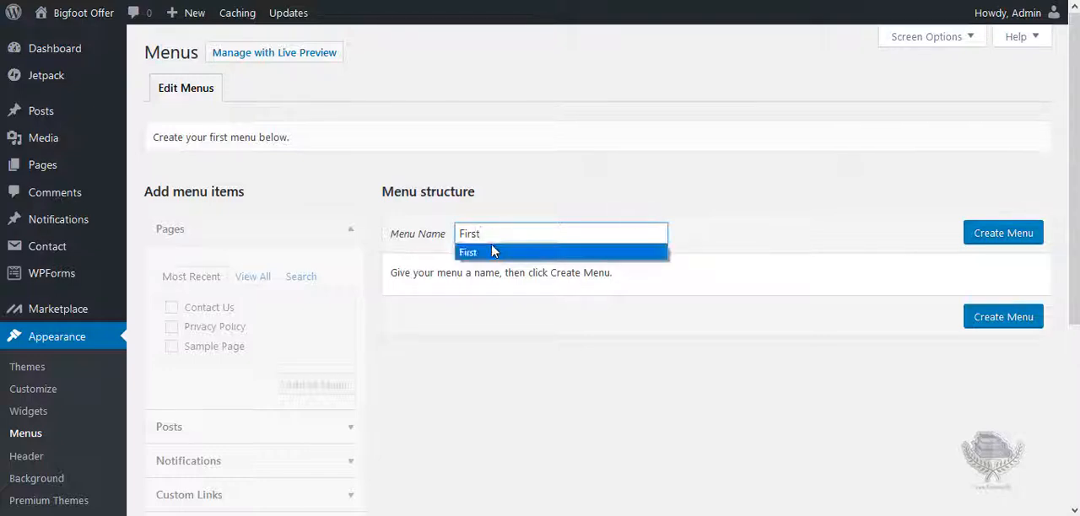
pyautogui.click(494, 251)
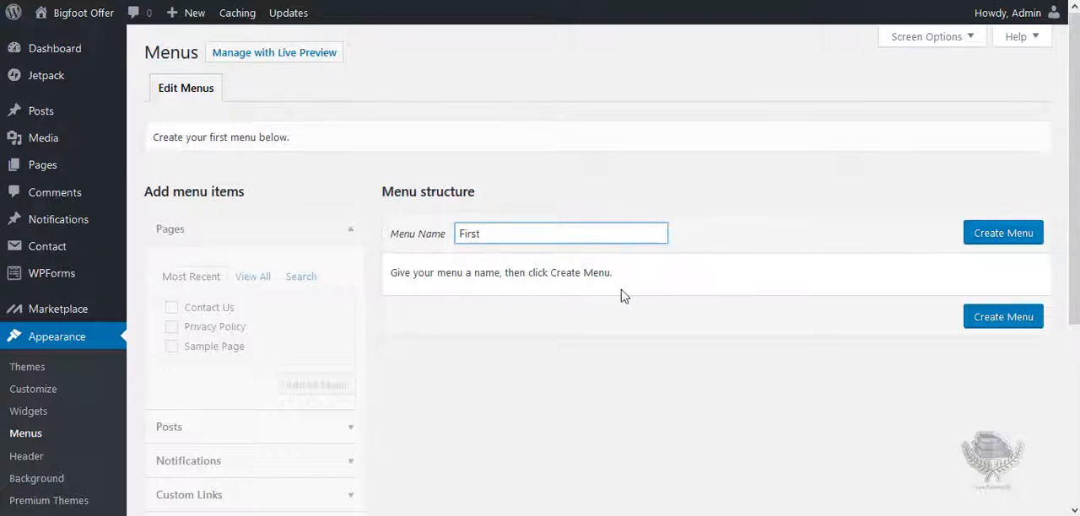
pyautogui.click(1007, 238)
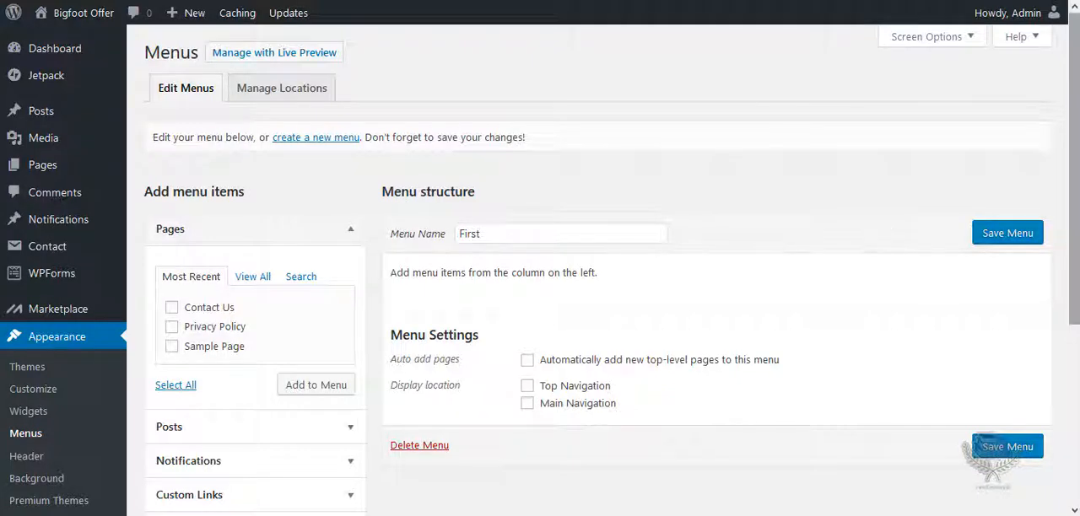
# Add the Home, Contact Us and Privacy Policy pages to the First menu from the full page list.
pyautogui.scroll(-1, 721, 184)
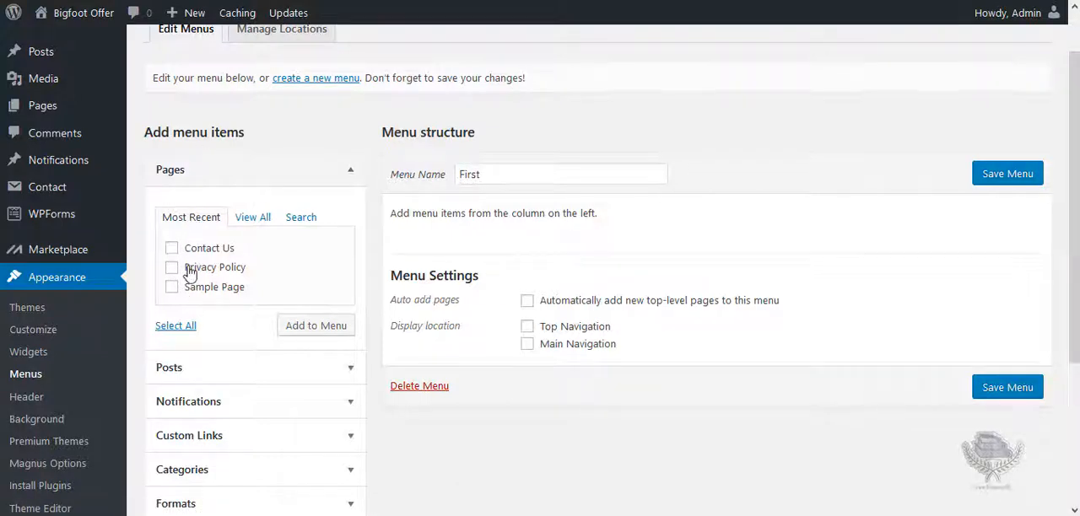
pyautogui.click(253, 221)
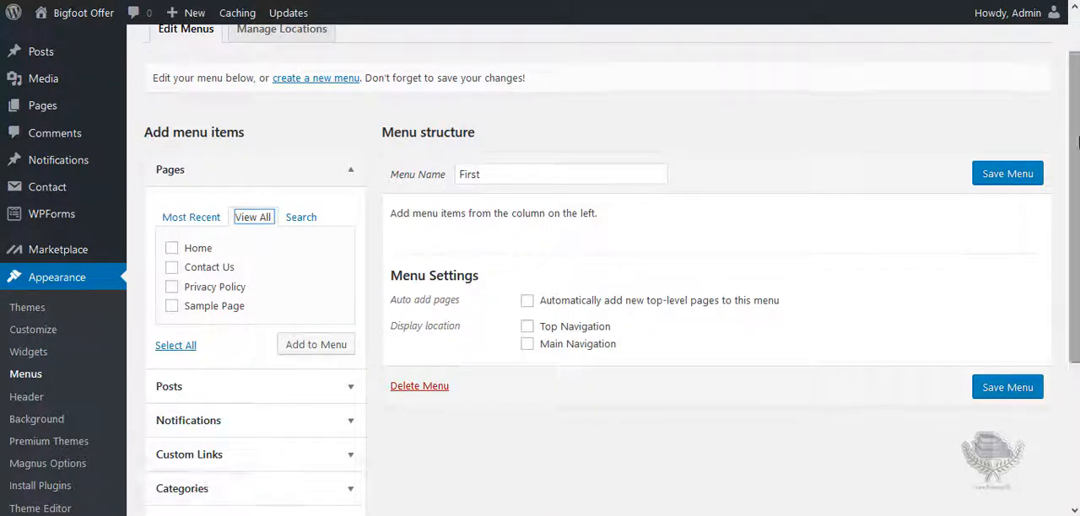
pyautogui.scroll(-1, 1076, 148)
pyautogui.scroll(2, 540, 268)
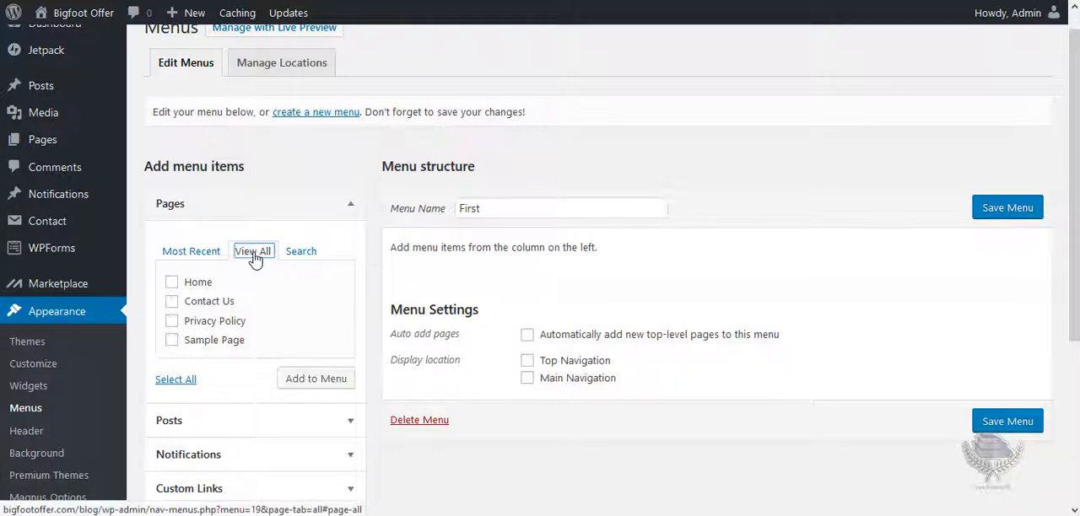
pyautogui.click(171, 282)
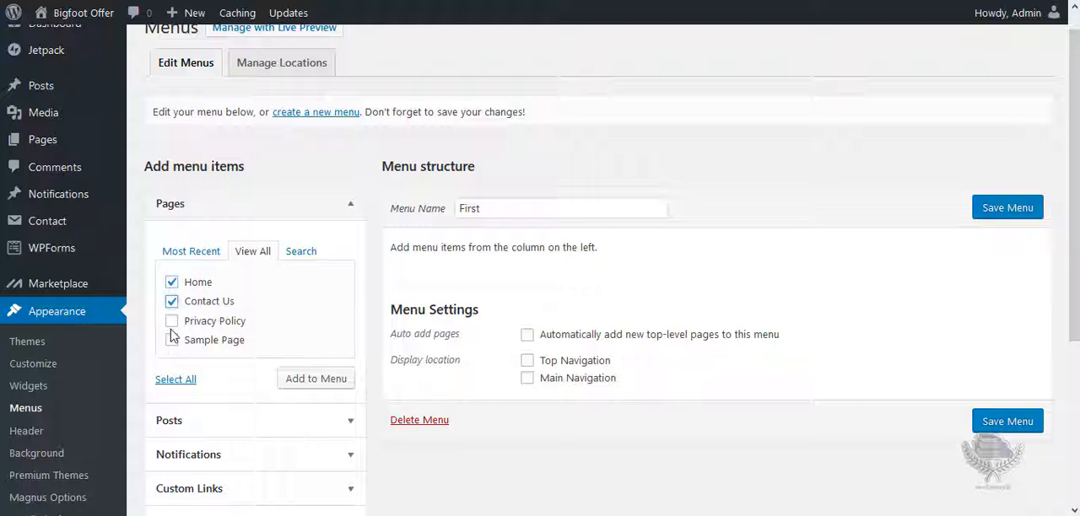
pyautogui.click(173, 324)
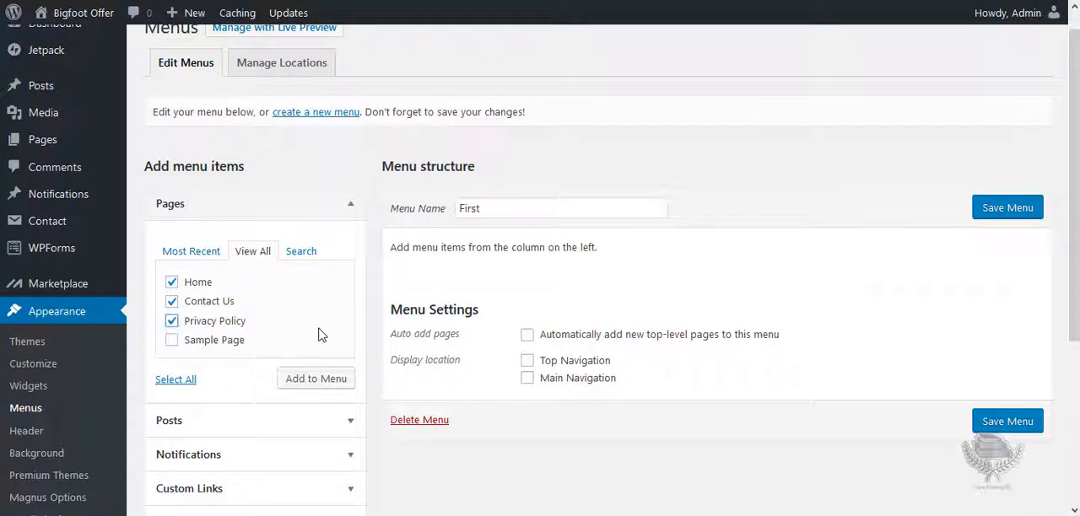
pyautogui.click(305, 389)
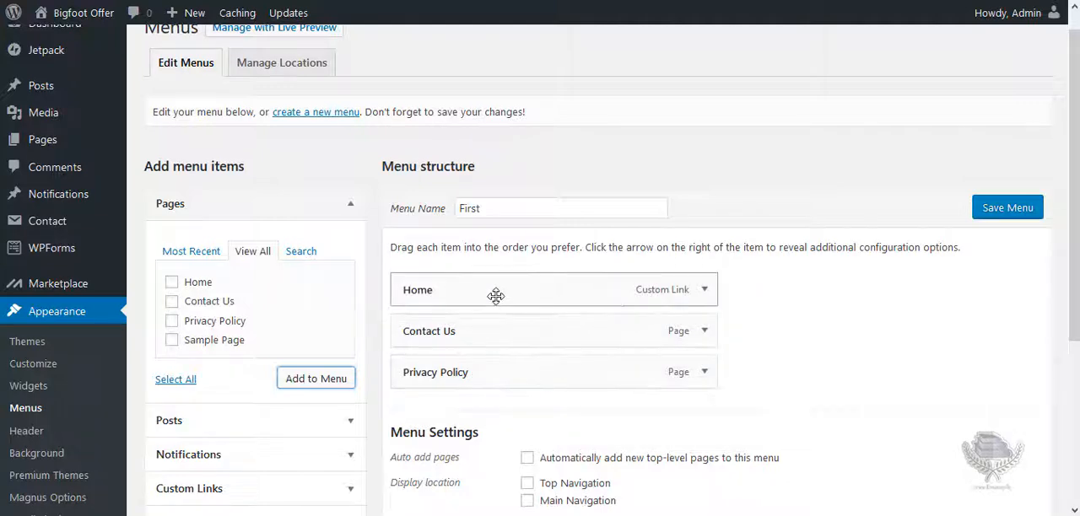
# Check the Home item's link settings, and reorder the menu so Contact Us comes after Privacy Policy.
pyautogui.click(706, 291)
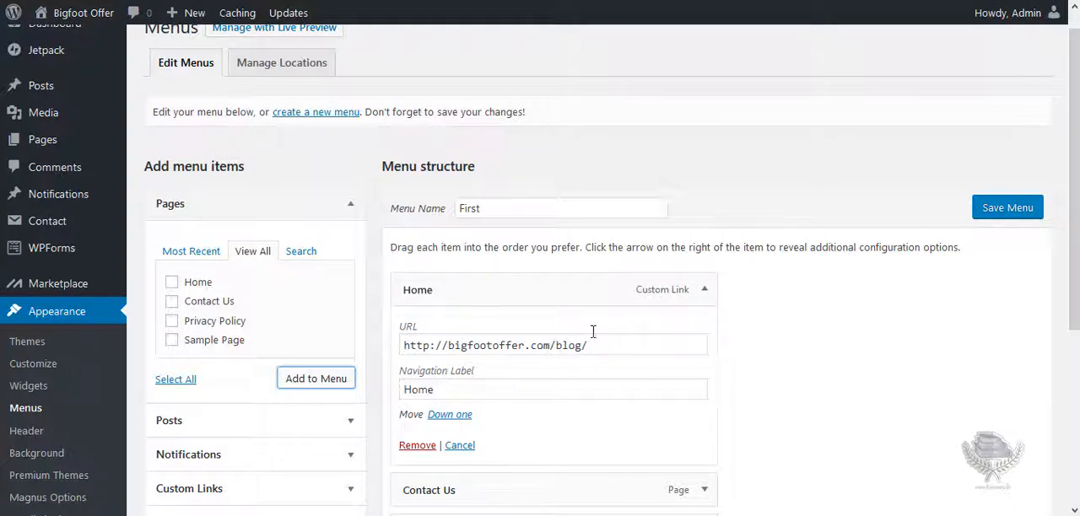
pyautogui.click(706, 291)
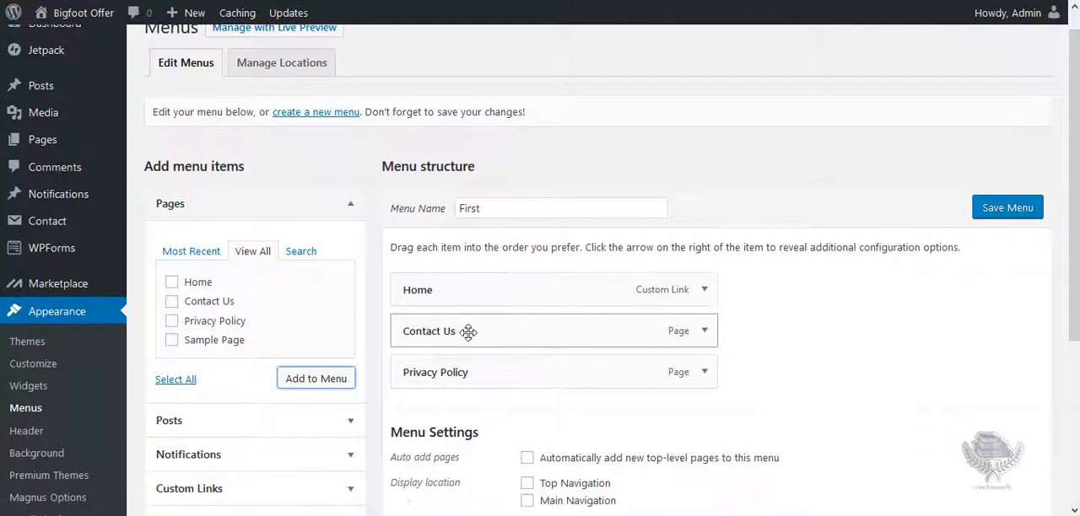
pyautogui.moveTo(472, 344); pyautogui.dragTo(469, 371)
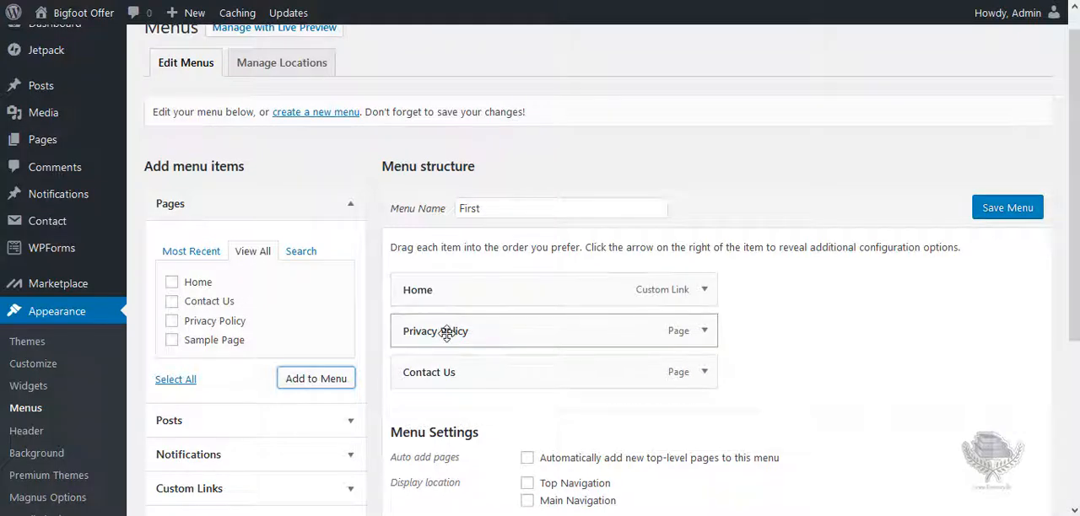
pyautogui.click(824, 295)
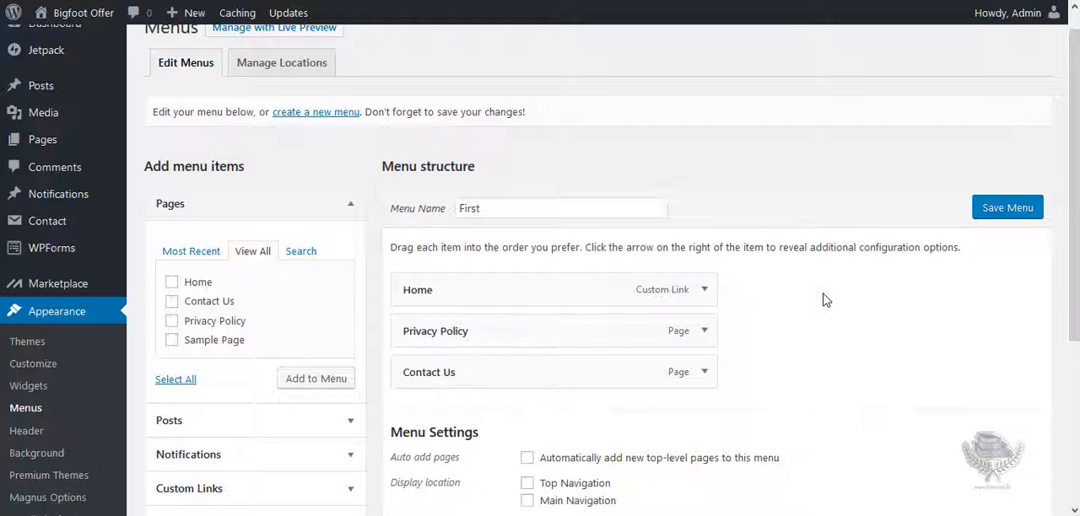
# Add the Sri Lanka post to the menu and place it directly below Home as a top-level item.
pyautogui.click(351, 208)
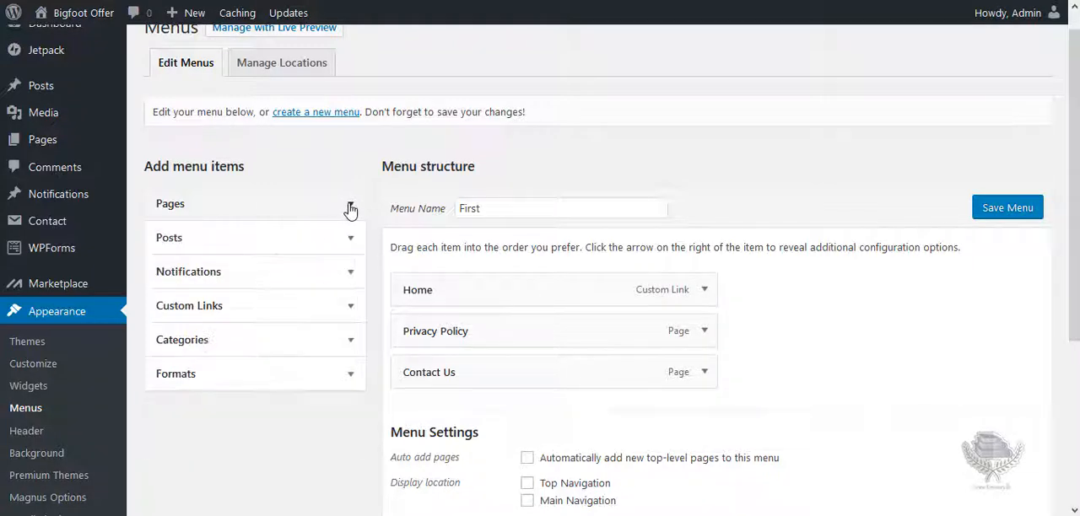
pyautogui.click(193, 244)
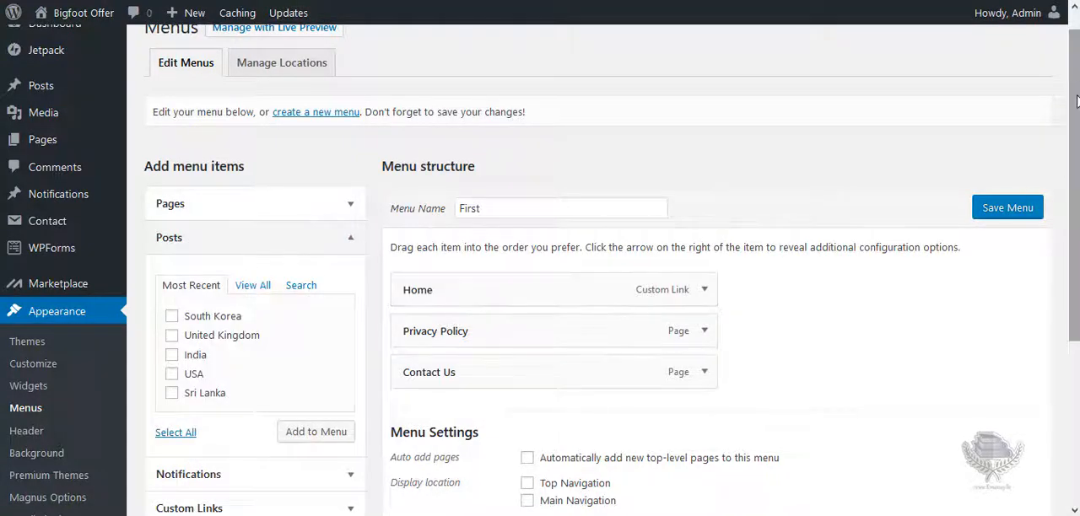
pyautogui.moveTo(1077, 101); pyautogui.dragTo(1077, 127)
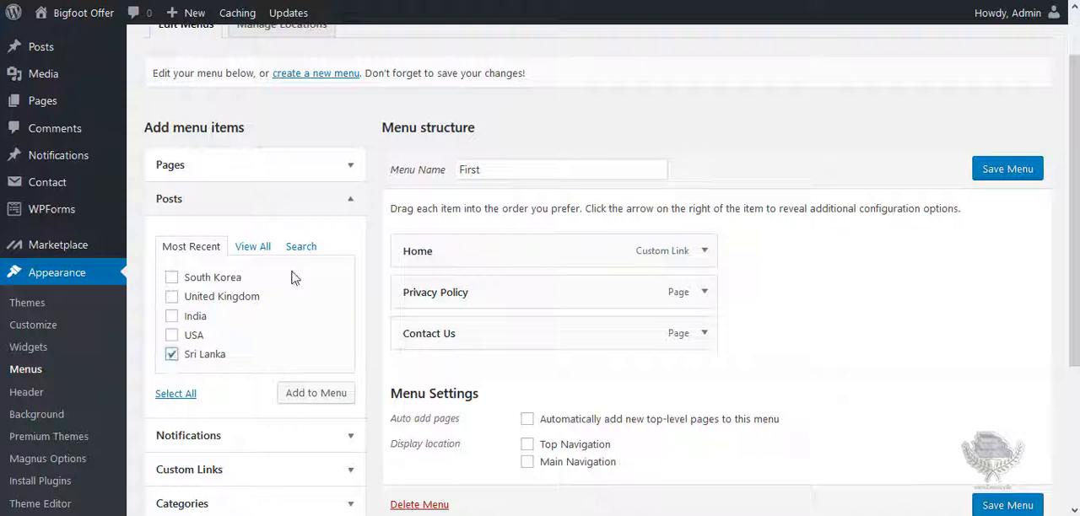
pyautogui.click(314, 399)
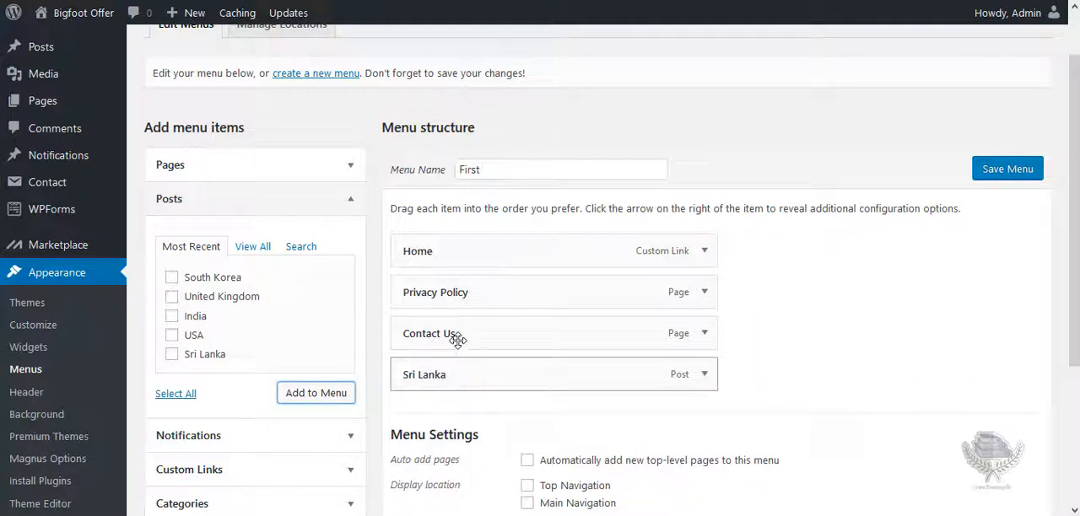
pyautogui.moveTo(452, 378); pyautogui.dragTo(417, 257)
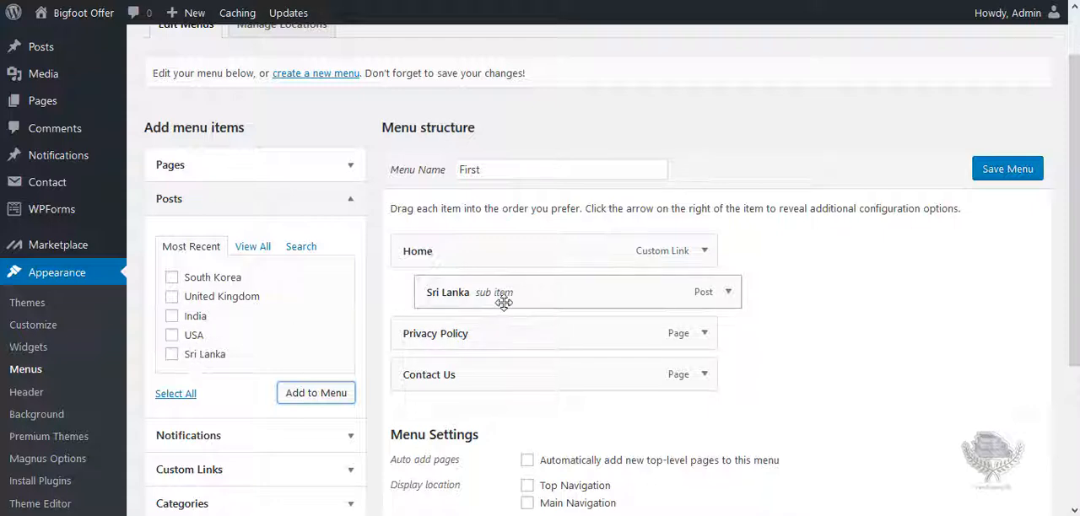
pyautogui.moveTo(509, 295)
pyautogui.mouseDown()
pyautogui.moveTo(485, 297)
pyautogui.moveTo(521, 292)
pyautogui.moveTo(492, 299)
pyautogui.mouseUp()
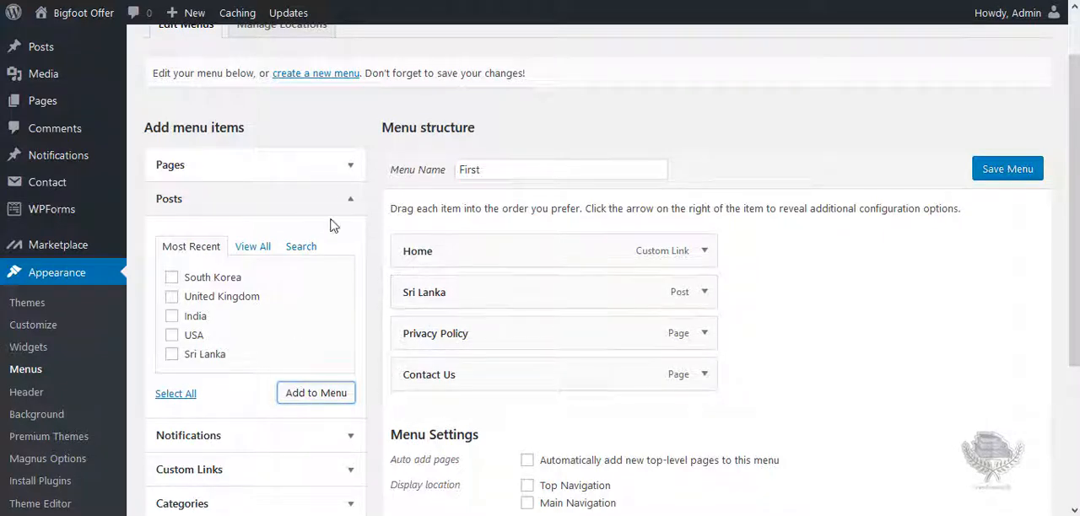
# Look through the Notifications and Custom Links sources for available menu items, including the link's URL and text fields.
pyautogui.click(351, 202)
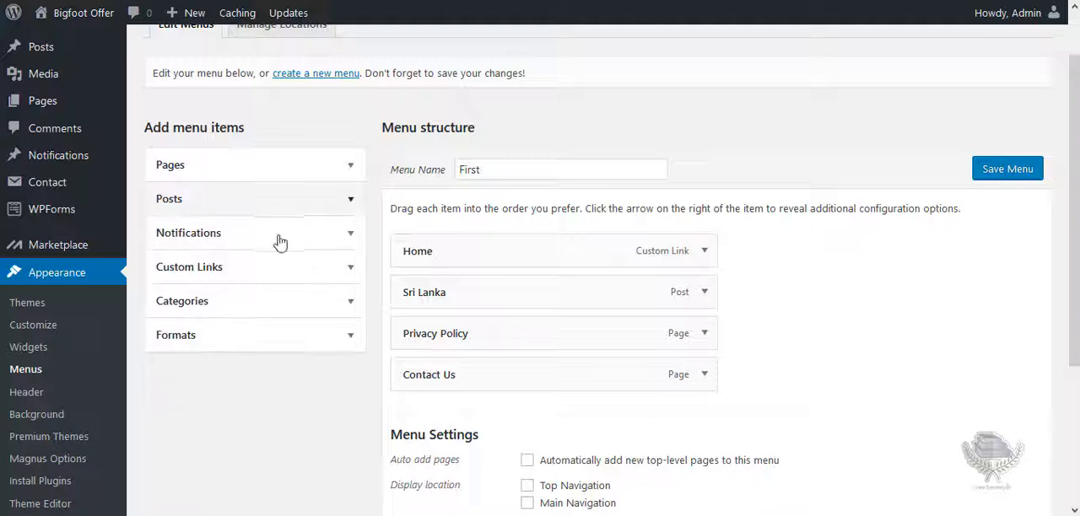
pyautogui.click(351, 235)
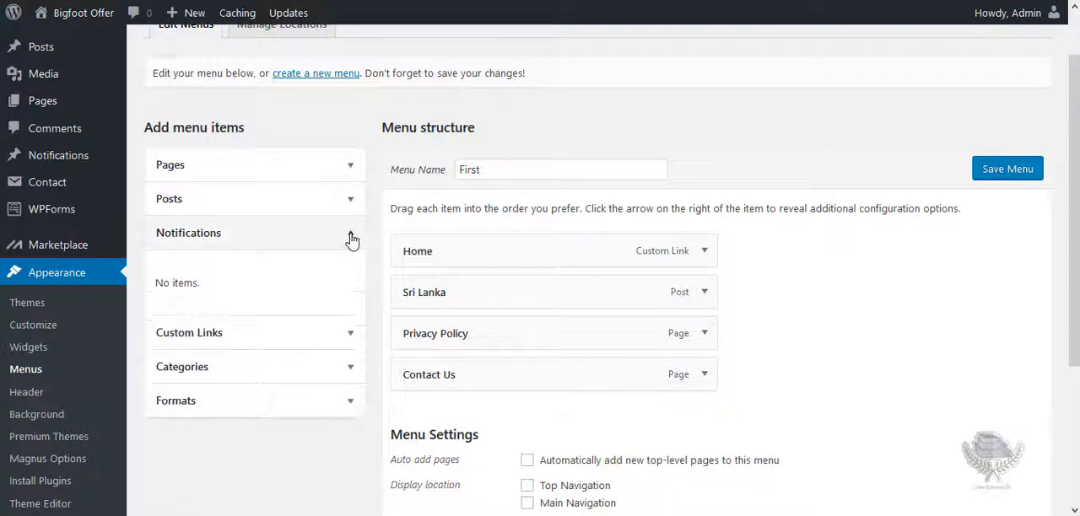
pyautogui.click(351, 239)
pyautogui.click(351, 268)
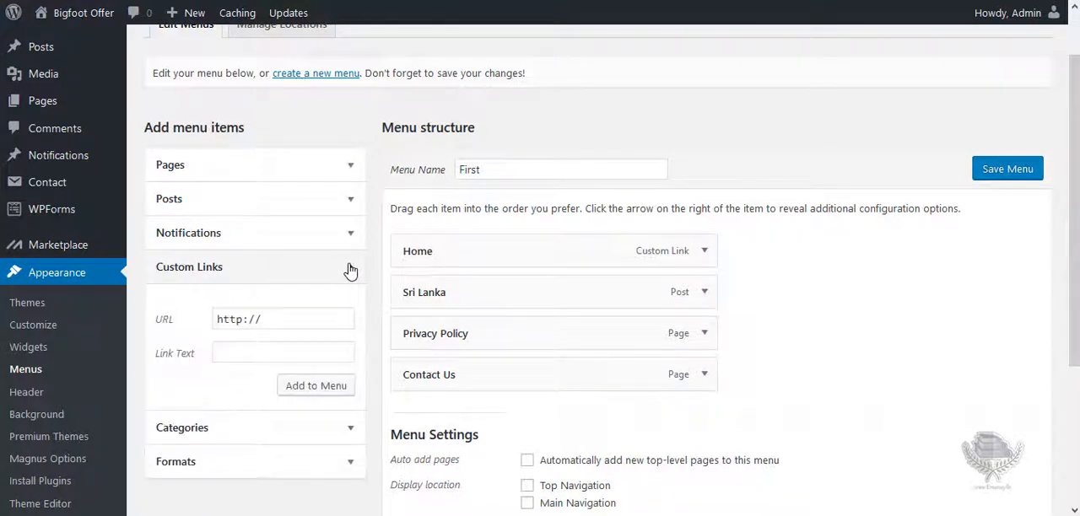
pyautogui.click(292, 321)
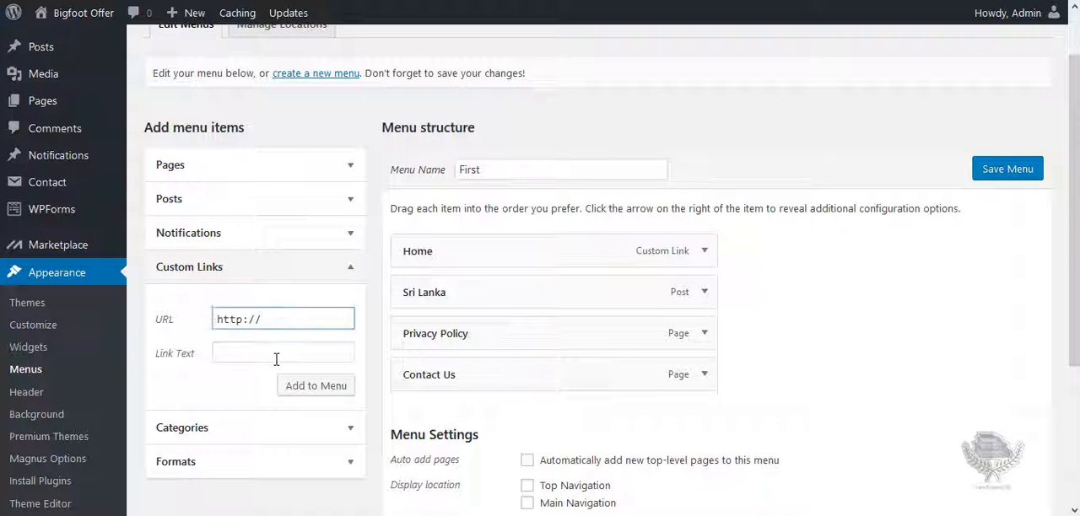
pyautogui.click(270, 359)
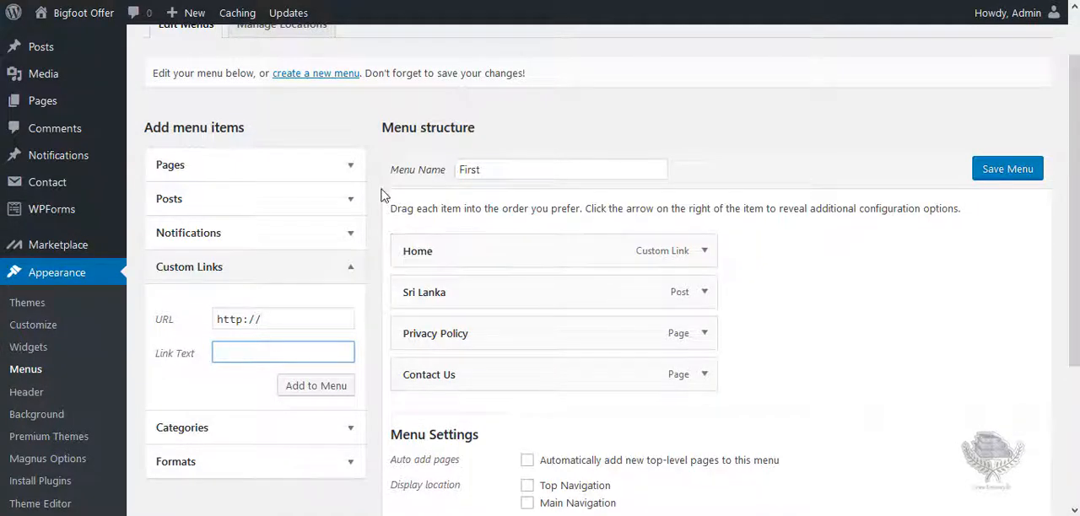
pyautogui.click(352, 270)
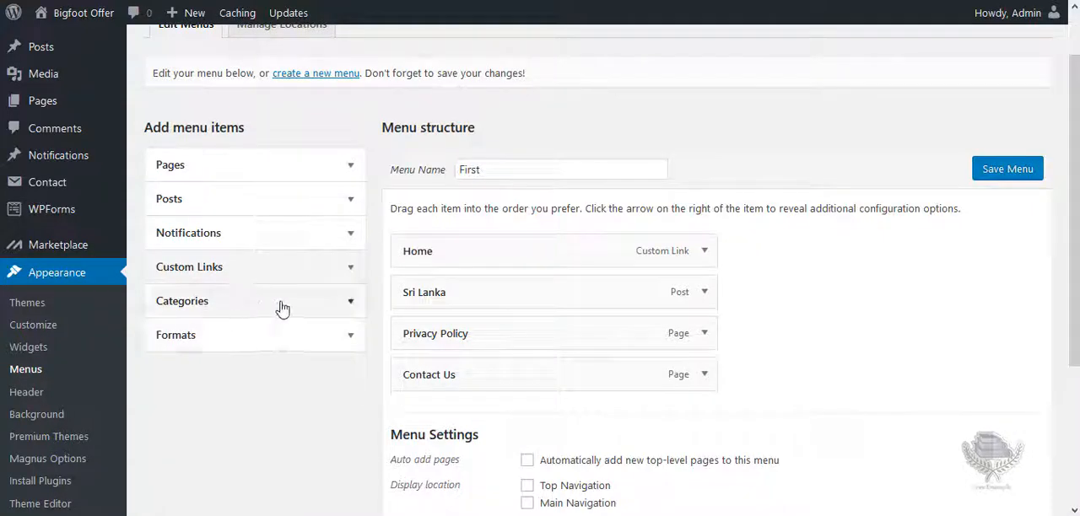
# Add the Travel and Asia categories to the menu.
pyautogui.click(352, 304)
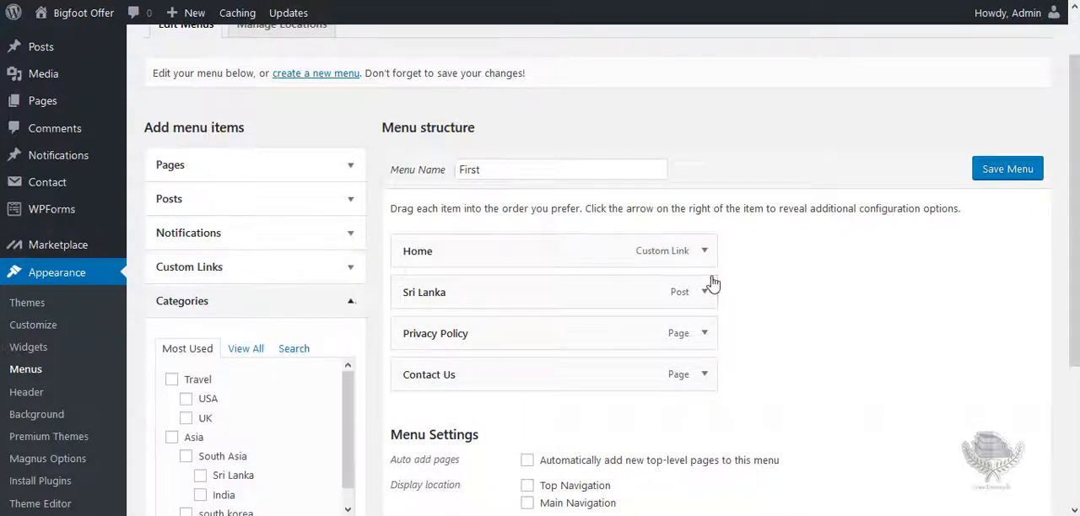
pyautogui.scroll(-1, 760, 194)
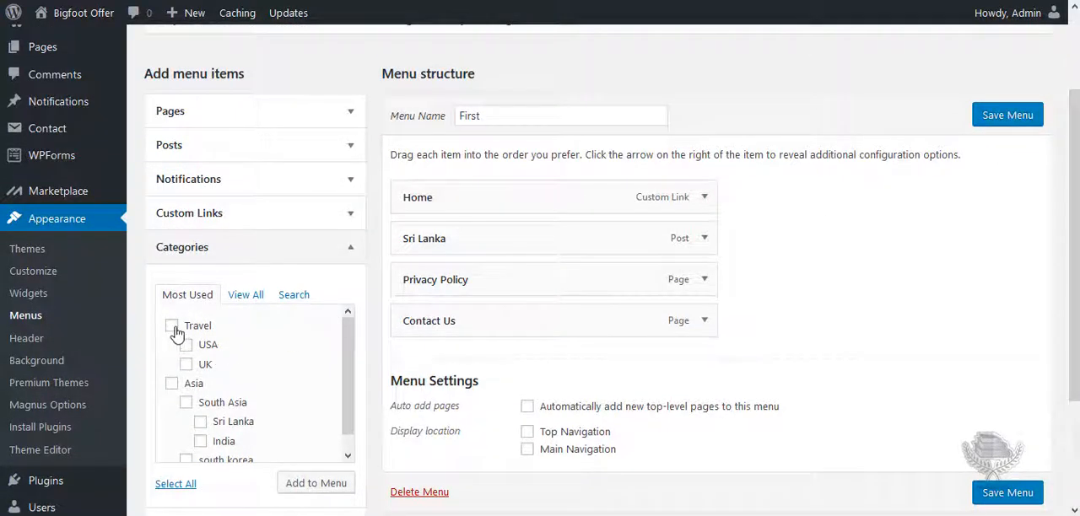
pyautogui.click(171, 327)
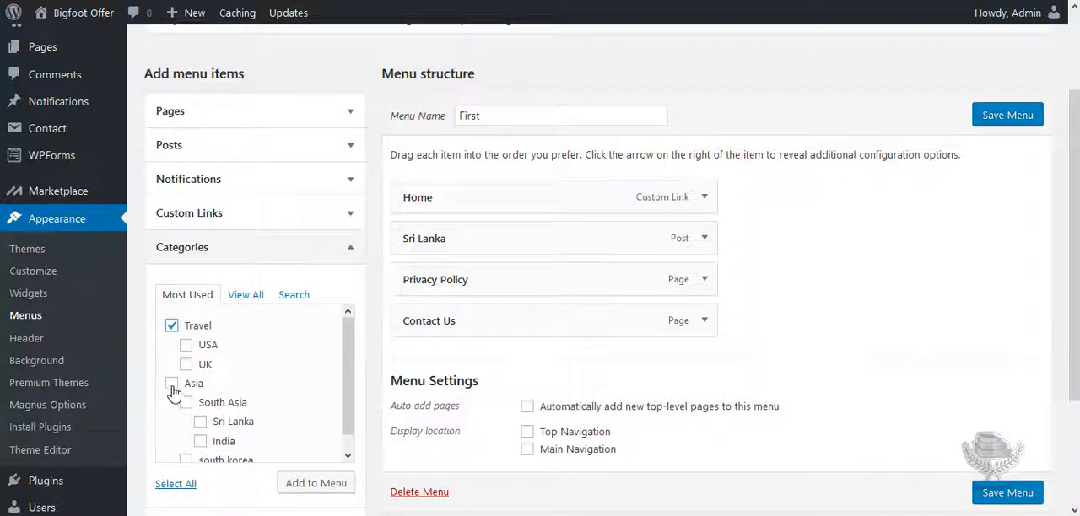
pyautogui.click(172, 386)
pyautogui.scroll(-1, 186, 393)
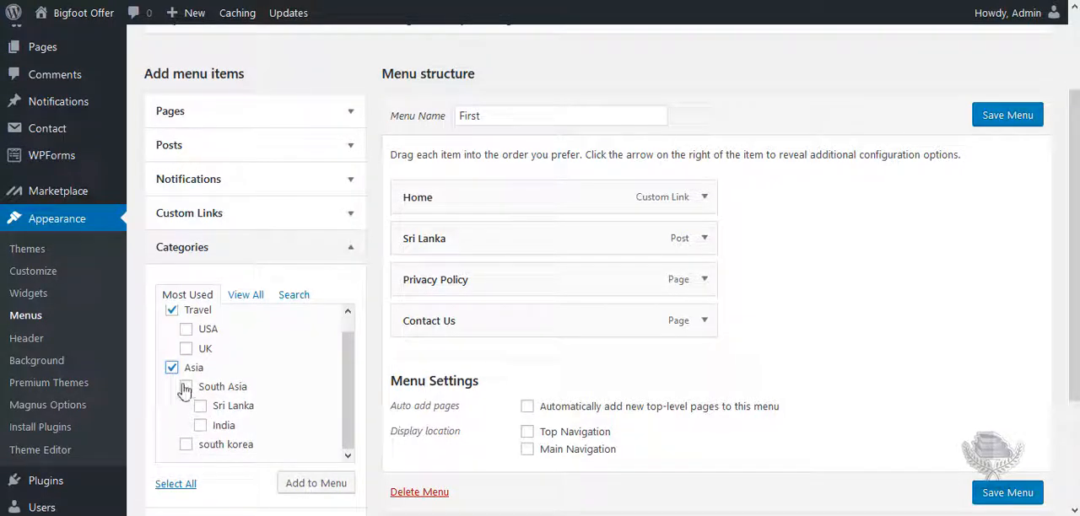
pyautogui.click(306, 488)
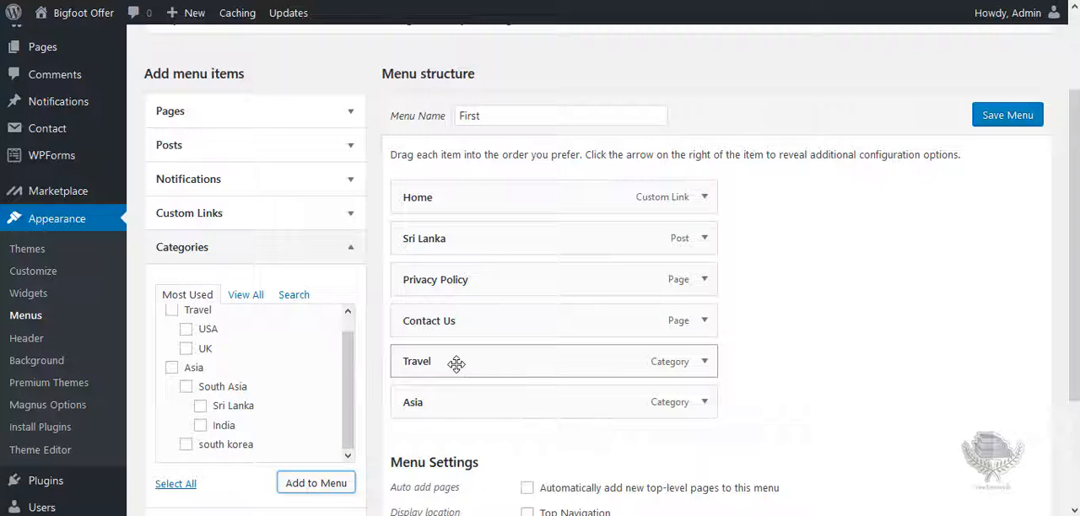
# Arrange the menu with Travel below Home, Asia as a sub item of Travel, and Sri Lanka nested under Asia.
pyautogui.moveTo(455, 364); pyautogui.dragTo(457, 233)
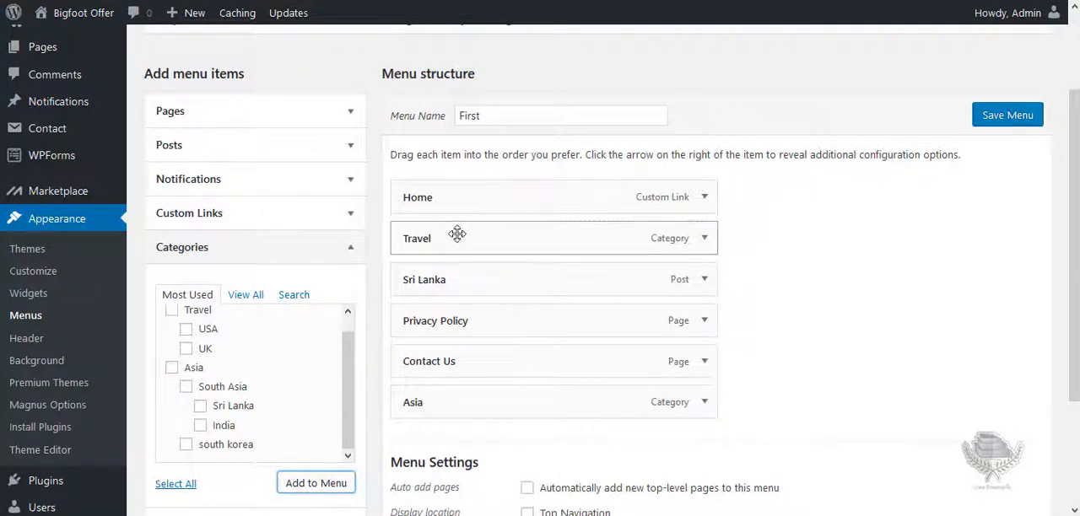
pyautogui.moveTo(441, 386); pyautogui.dragTo(469, 287)
pyautogui.moveTo(472, 320); pyautogui.dragTo(491, 323)
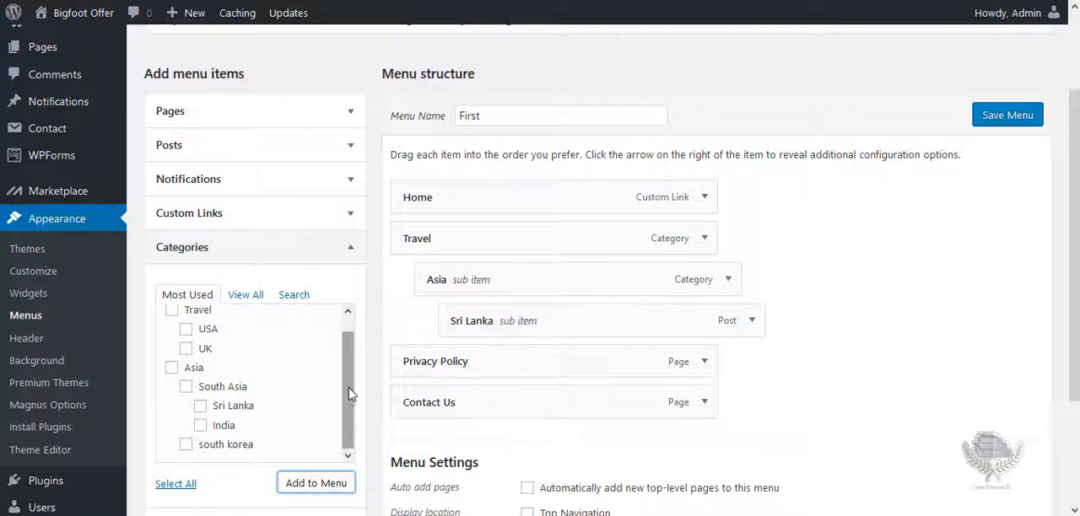
# Add the India and south korea categories to the menu and nest both under Asia, below Sri Lanka.
pyautogui.click(200, 425)
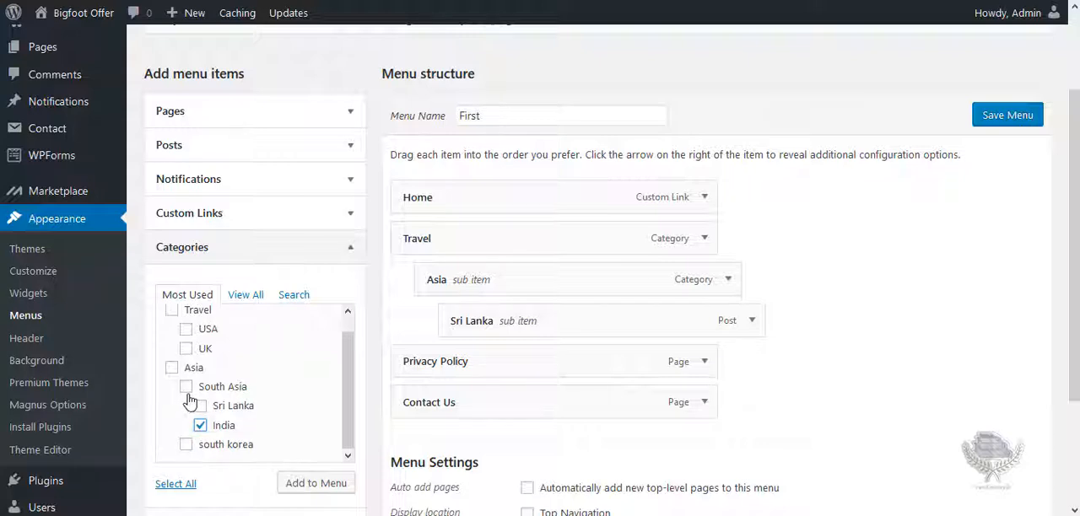
pyautogui.moveTo(204, 370); pyautogui.dragTo(182, 450)
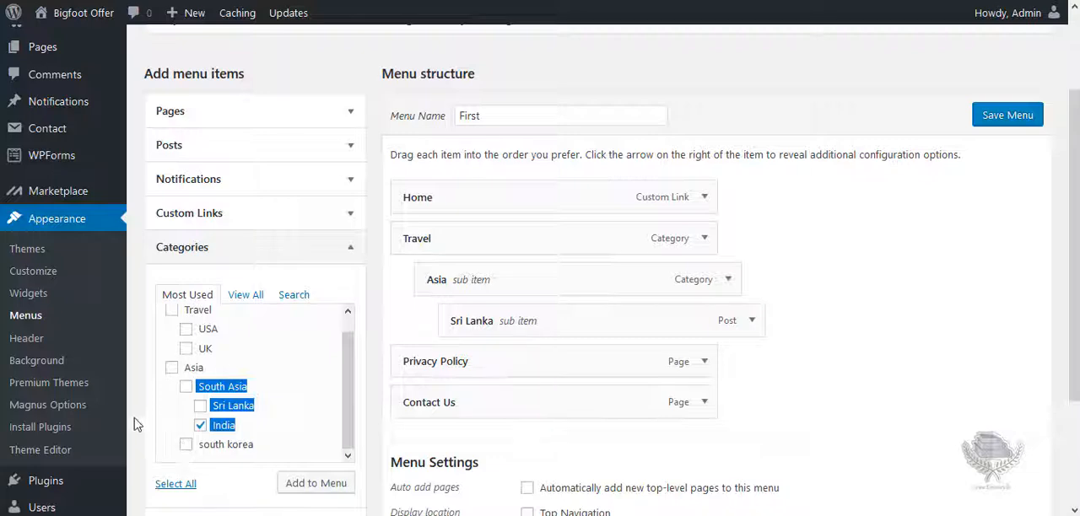
pyautogui.click(186, 445)
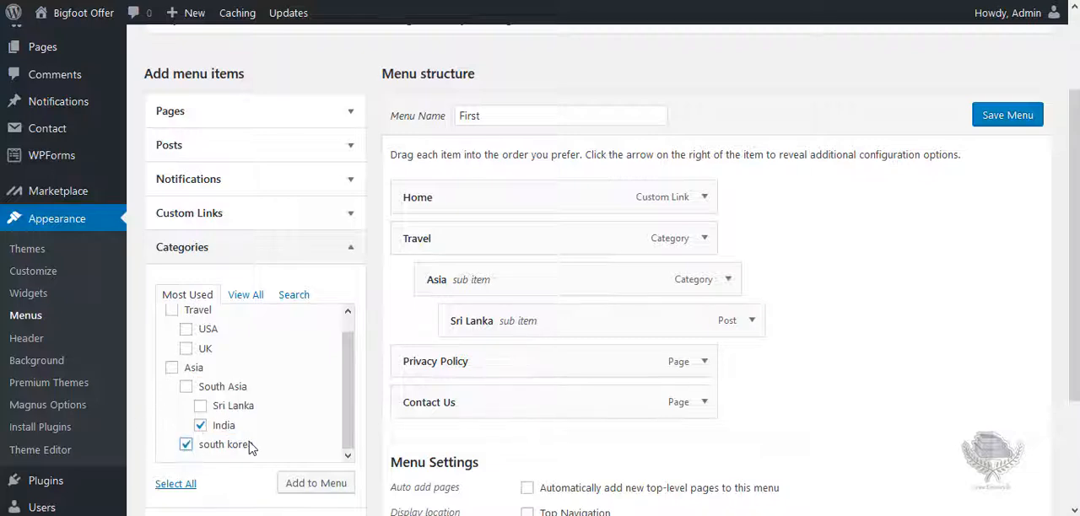
pyautogui.click(309, 486)
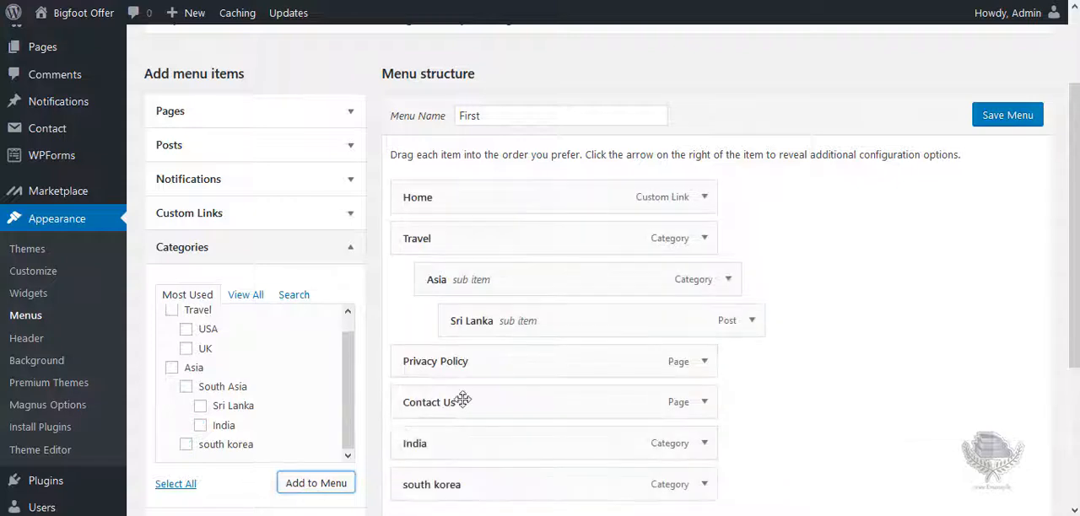
pyautogui.moveTo(432, 453); pyautogui.dragTo(460, 364)
pyautogui.moveTo(437, 493); pyautogui.dragTo(488, 405)
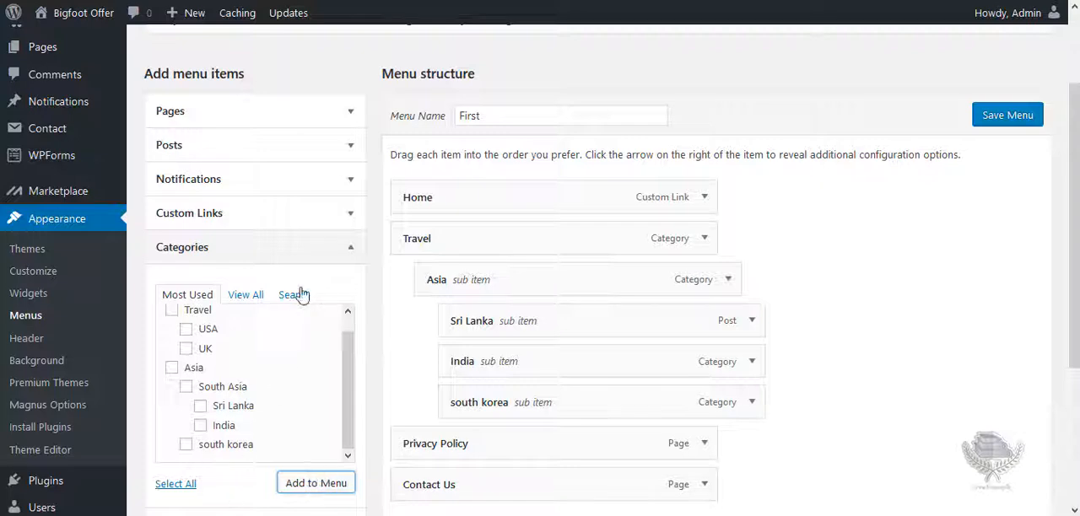
# Check the Formats source for available menu items and save the First menu.
pyautogui.click(352, 251)
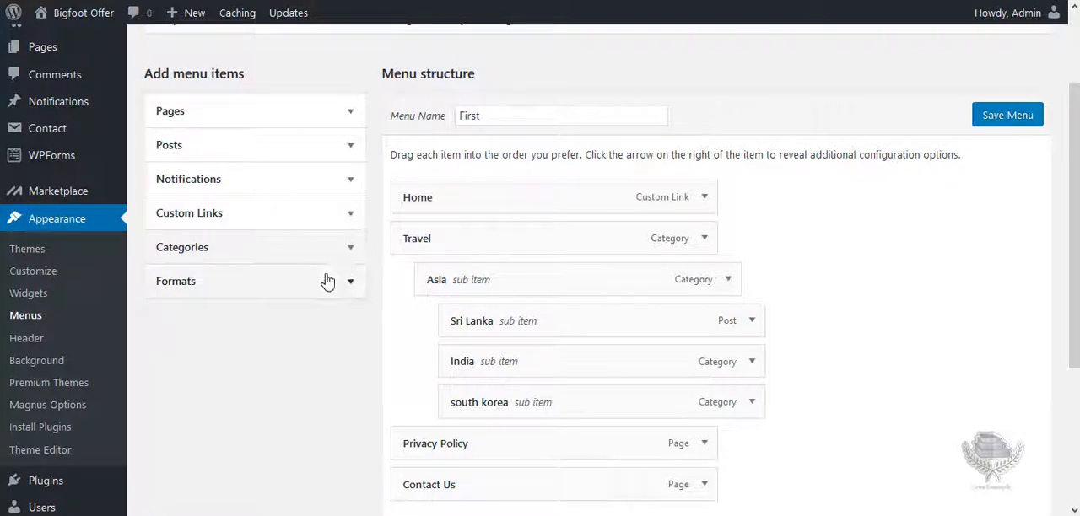
pyautogui.click(353, 283)
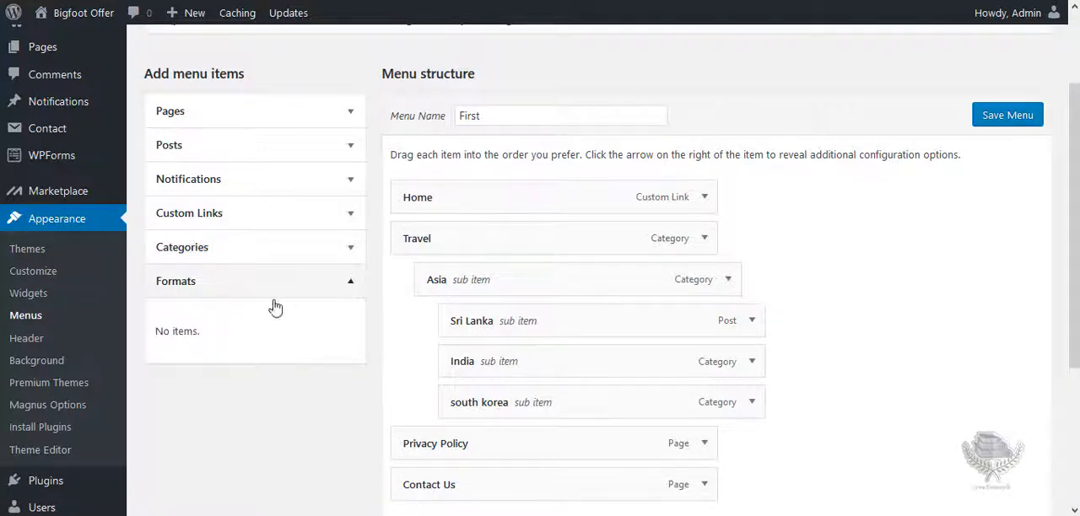
pyautogui.click(350, 283)
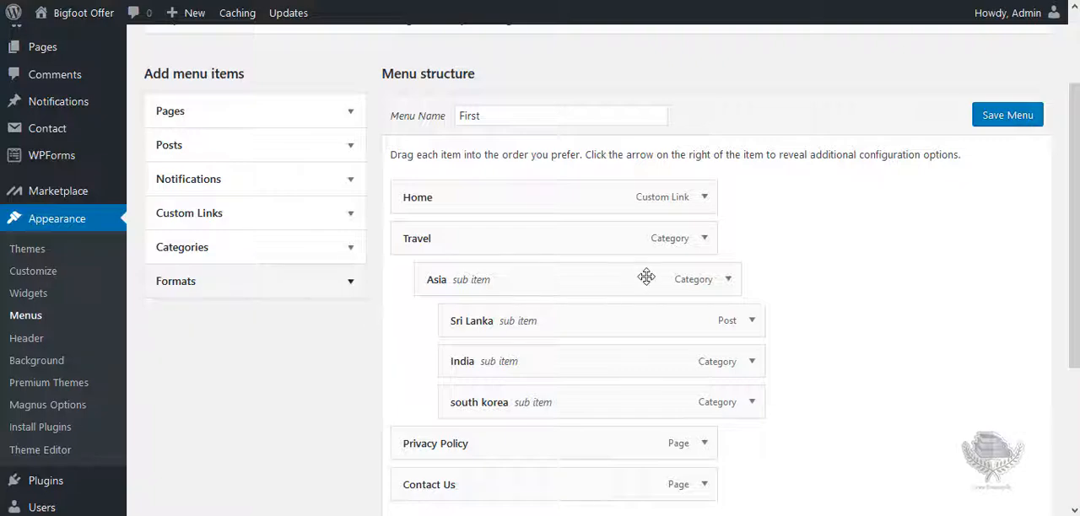
pyautogui.click(1000, 122)
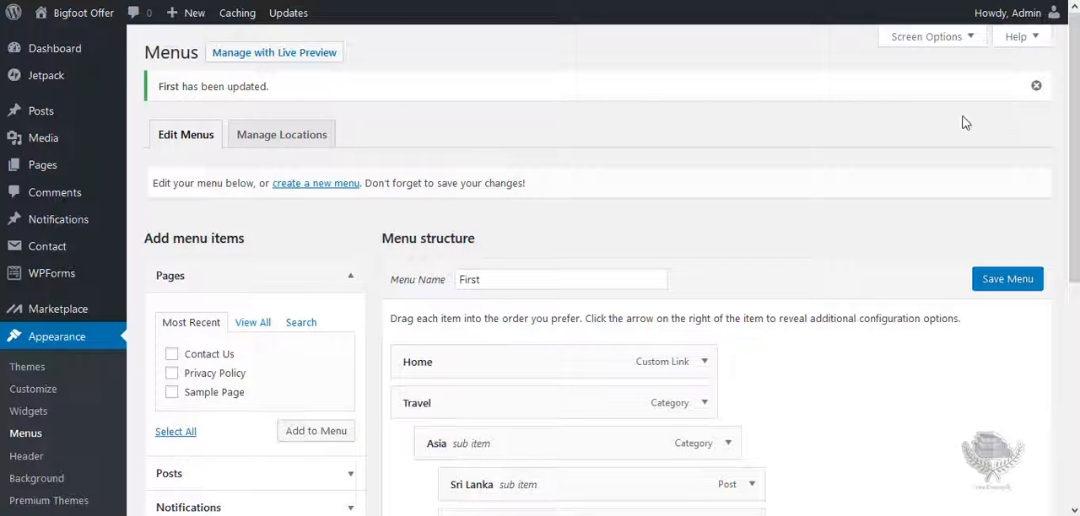
# Assign the First menu to both the Top Navigation and Main Navigation theme locations and save the changes.
pyautogui.click(283, 138)
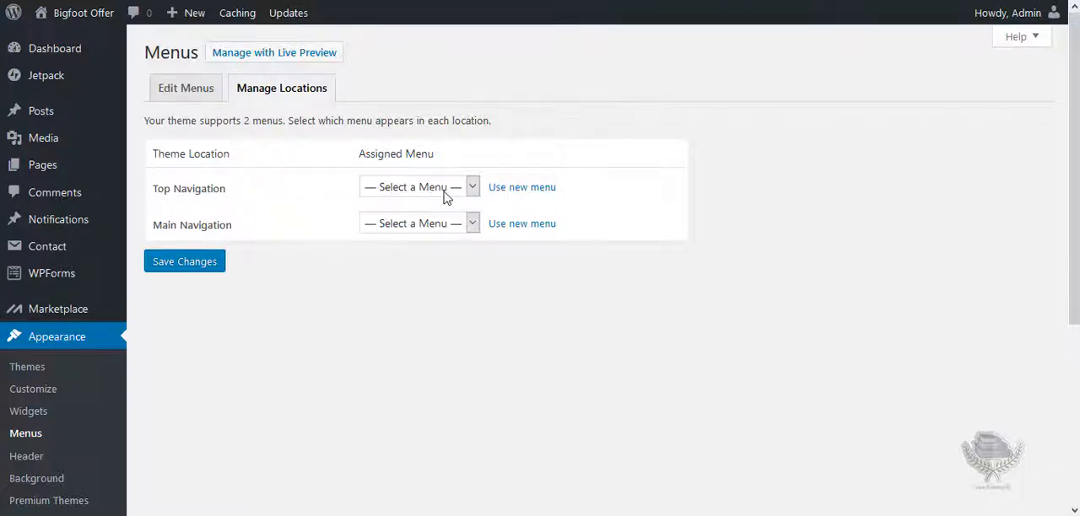
pyautogui.click(473, 189)
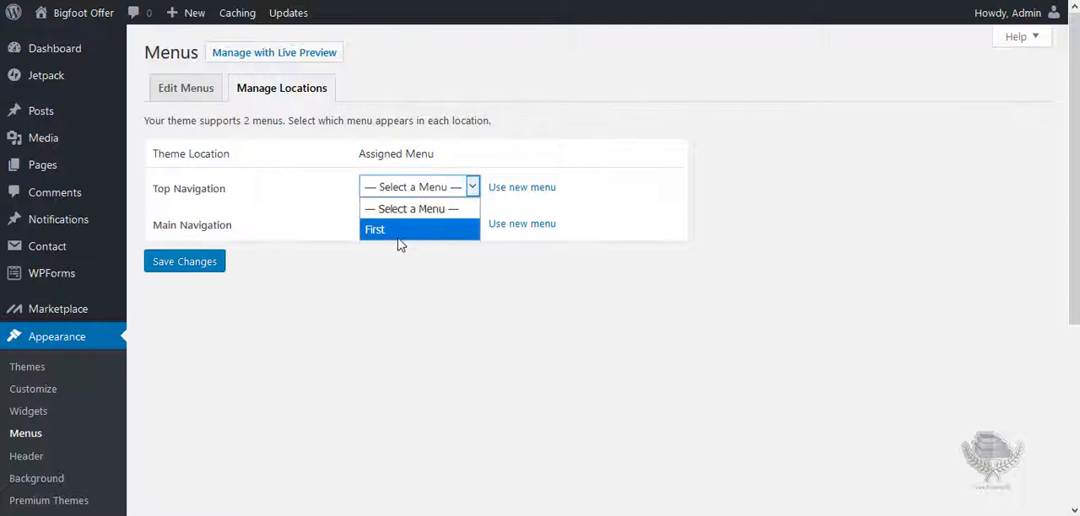
pyautogui.click(400, 239)
pyautogui.click(473, 225)
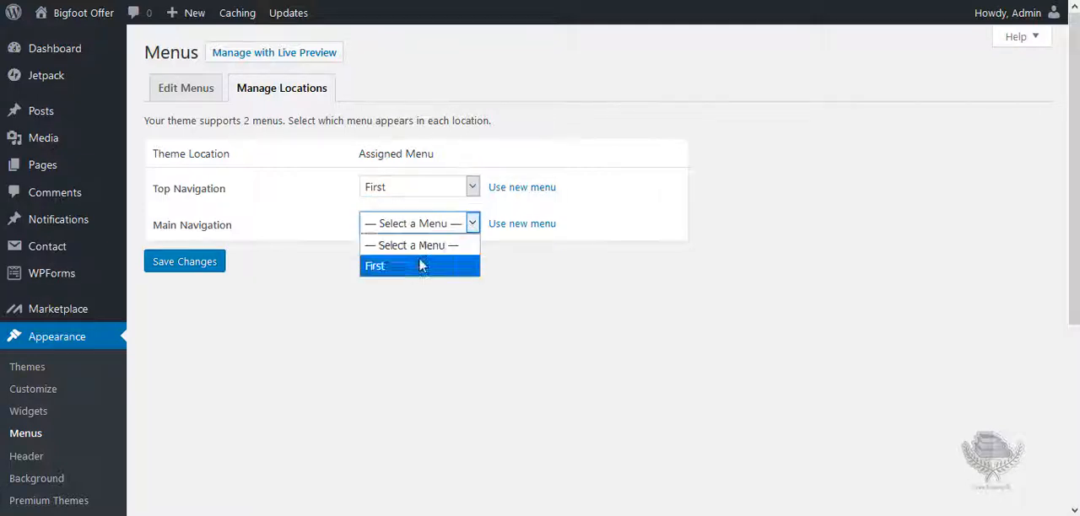
pyautogui.click(400, 266)
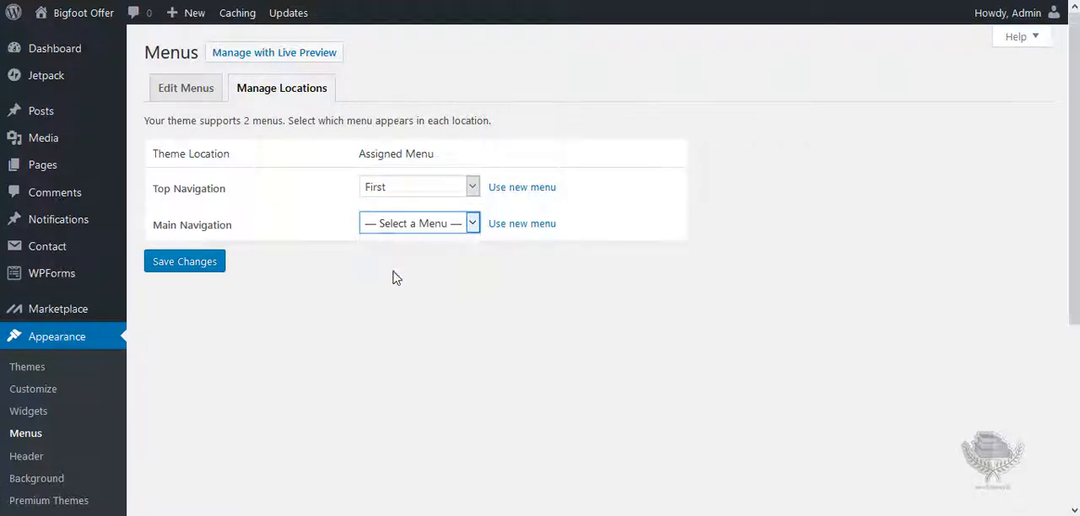
pyautogui.click(186, 268)
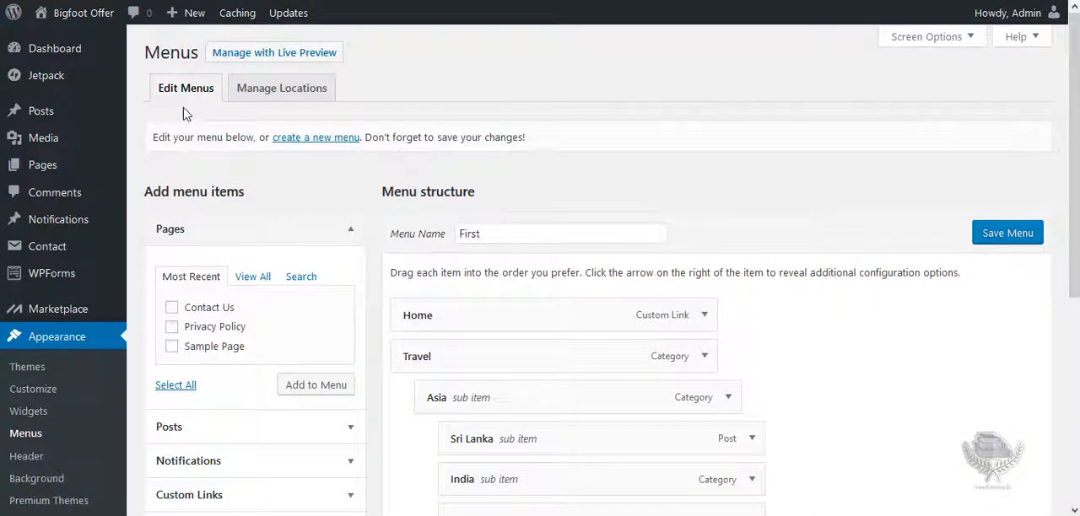
# Review the First menu's structure and its display location settings.
pyautogui.moveTo(1076, 103); pyautogui.dragTo(1076, 309)
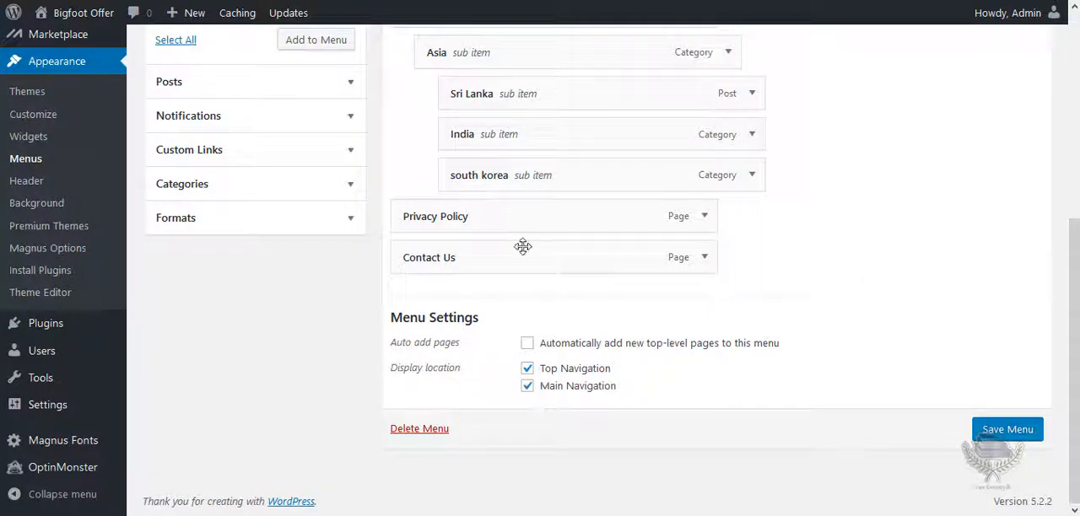
pyautogui.moveTo(1074, 337); pyautogui.dragTo(1074, 127)
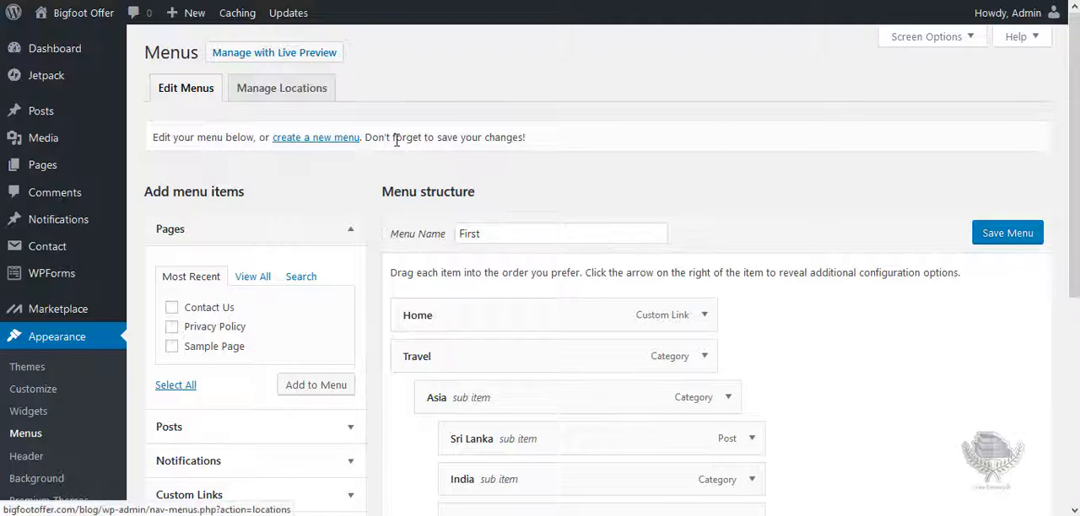
pyautogui.scroll(-5, 651, 302)
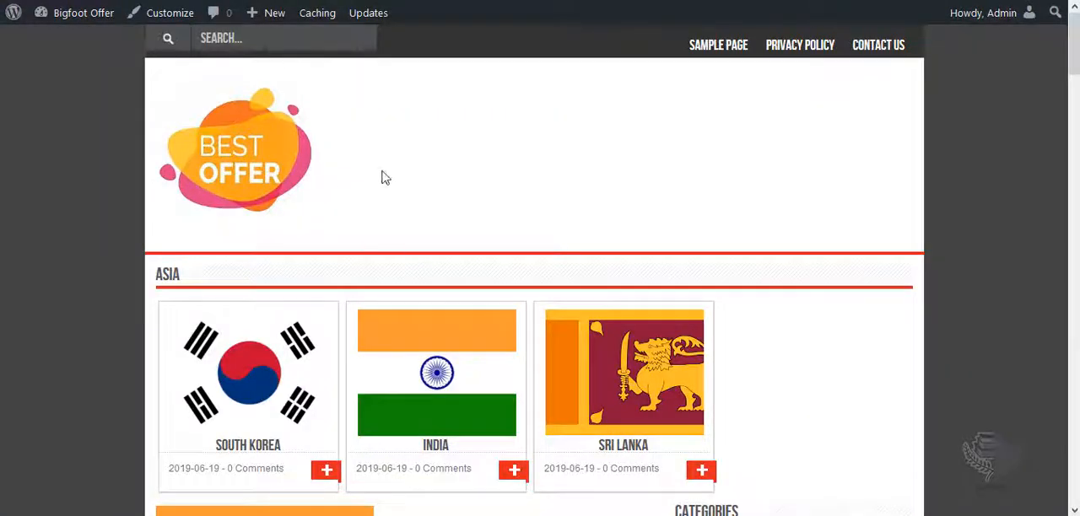
# Reload the site's front page and examine the top and main navigation menus, including the sub items under Travel.
pyautogui.press('F5')
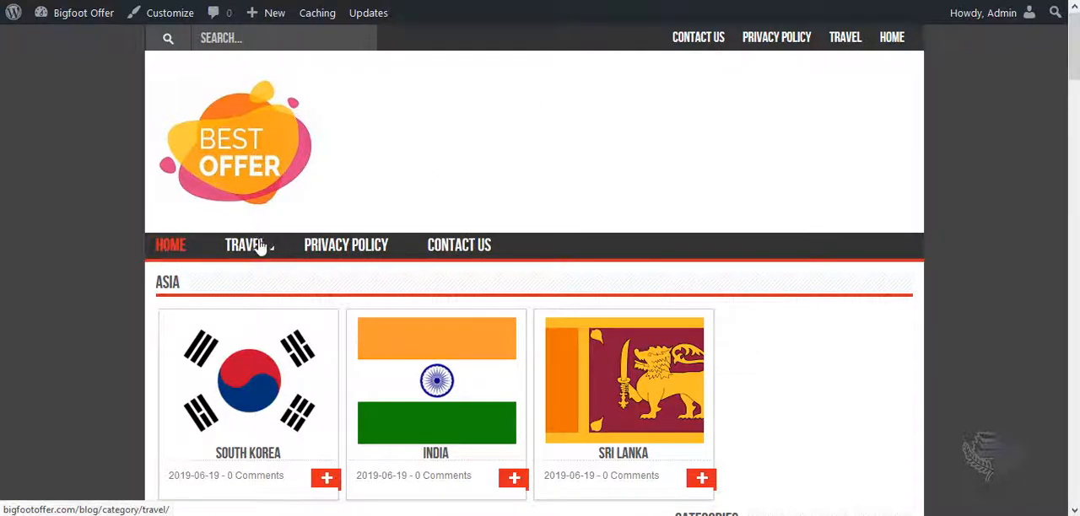
pyautogui.moveTo(263, 248)
pyautogui.moveTo(353, 285)
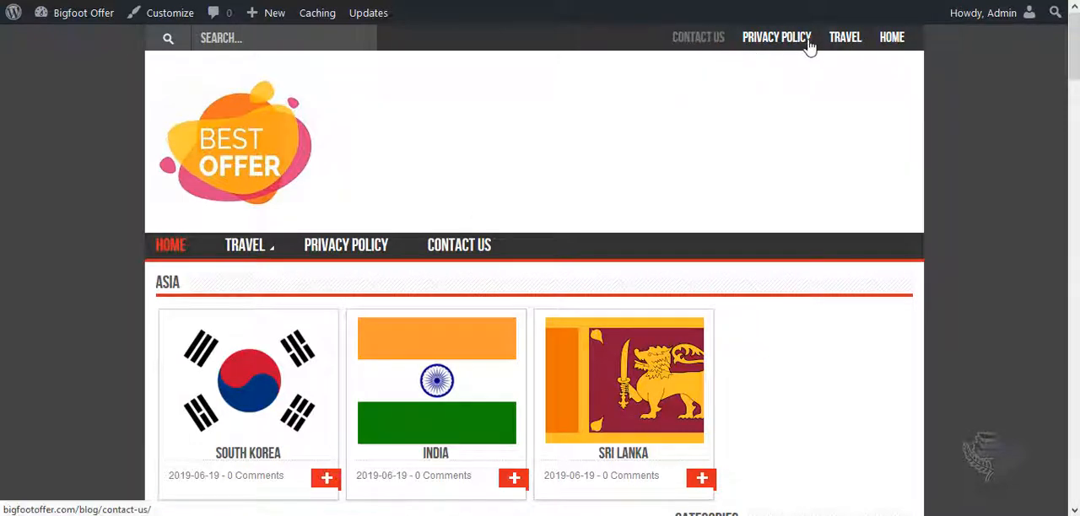
pyautogui.moveTo(851, 41)
pyautogui.moveTo(854, 65)
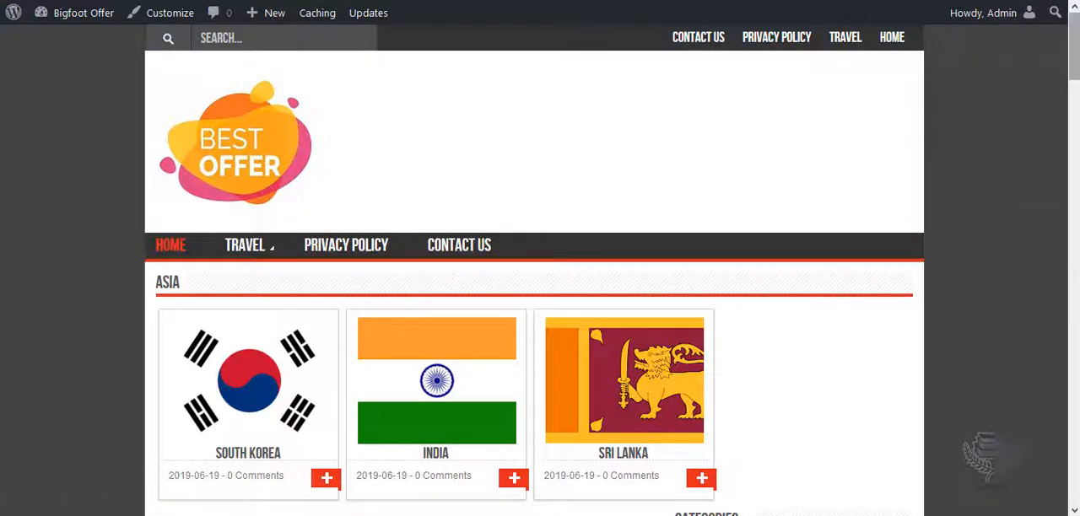
pyautogui.moveTo(1075, 46)
pyautogui.mouseDown()
pyautogui.moveTo(1074, 73)
pyautogui.moveTo(1074, 42)
pyautogui.mouseUp()
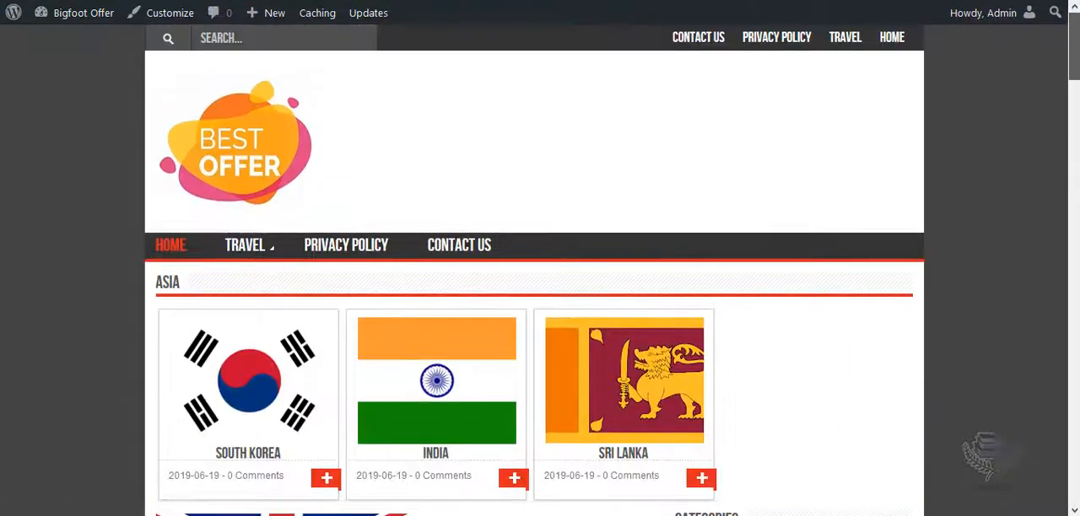
pyautogui.click(251, 39)
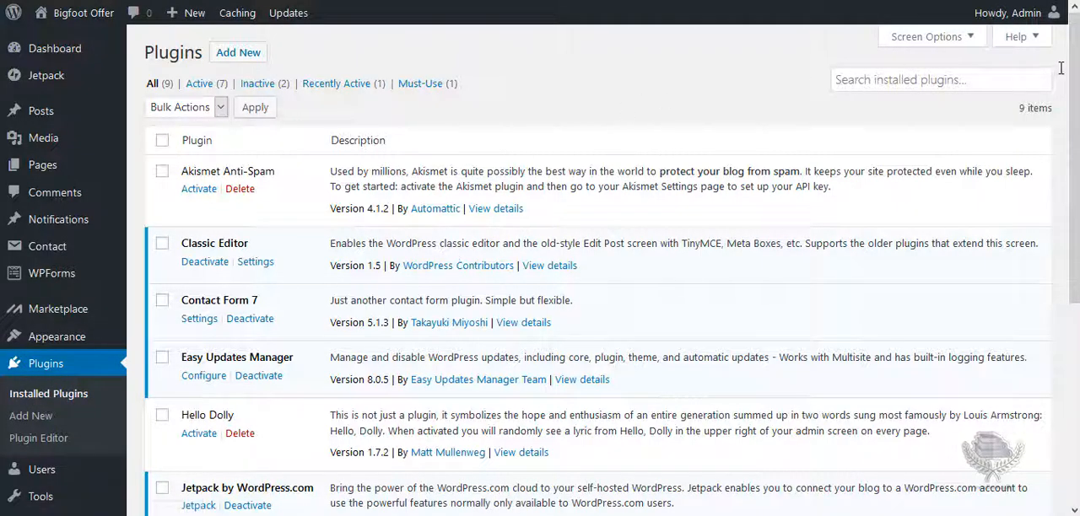
# Look through the list of installed plugins, including Classic Editor, Contact Form 7 and Easy Updates Manager.
pyautogui.scroll(-3, 591, 270)
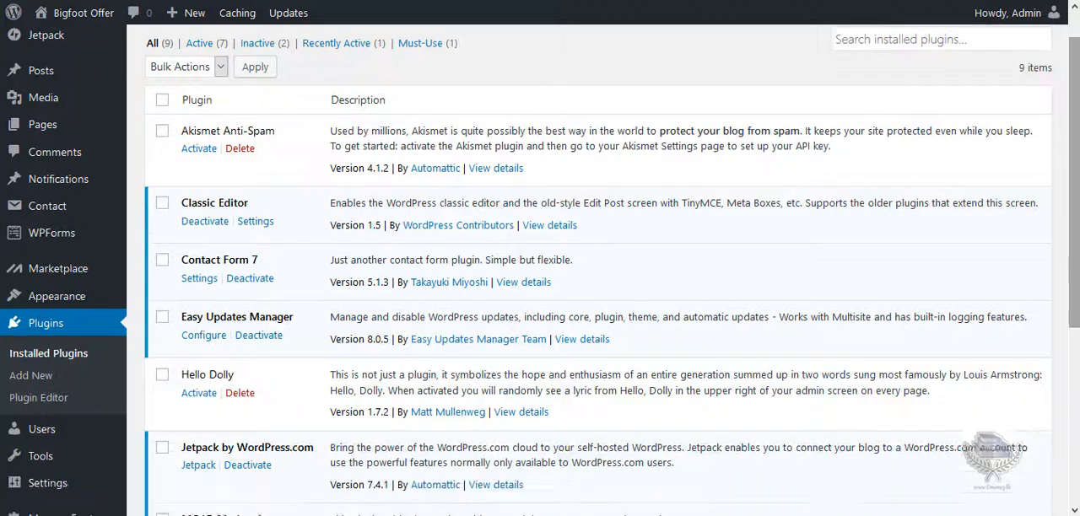
pyautogui.scroll(3, 363, 182)
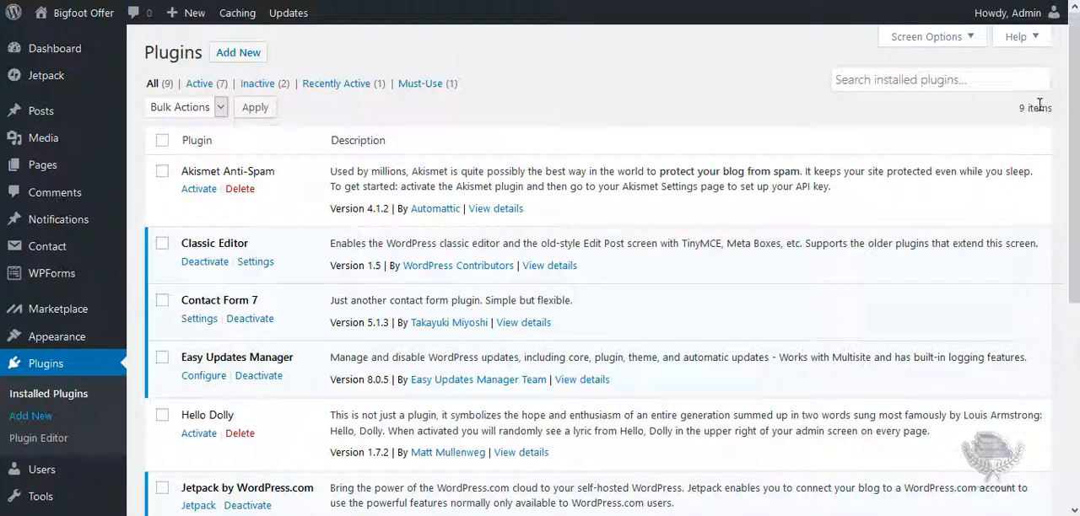
pyautogui.scroll(-1, 591, 270)
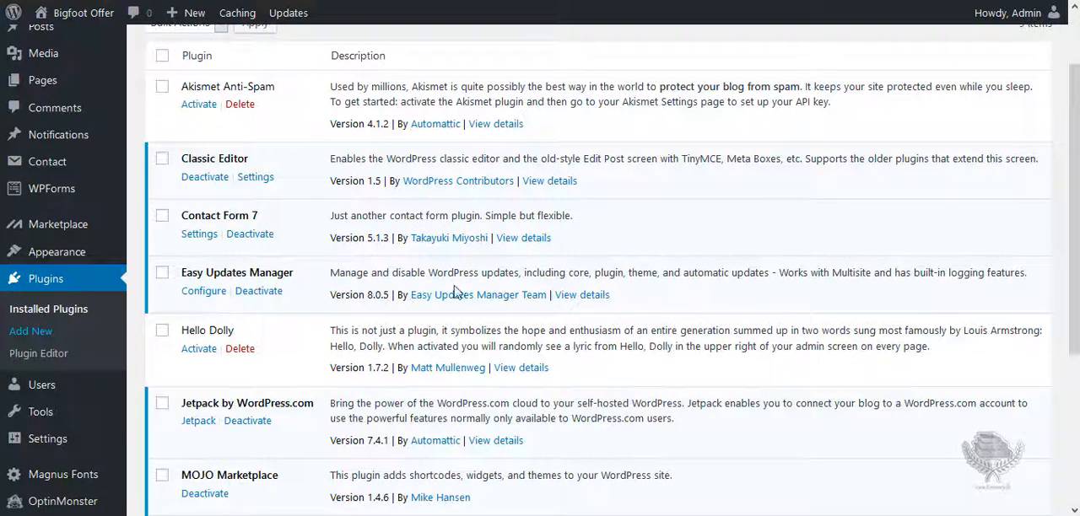
# Examine Easy Updates Manager's general update settings and its update options for individual themes.
pyautogui.hotkey('alt', 'Left')
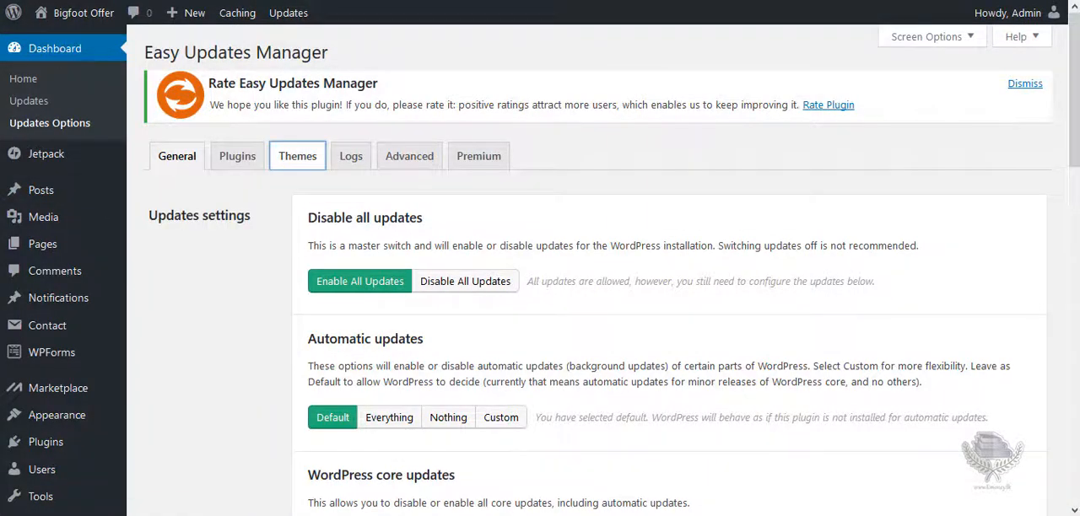
pyautogui.hotkey('alt', 'Right')
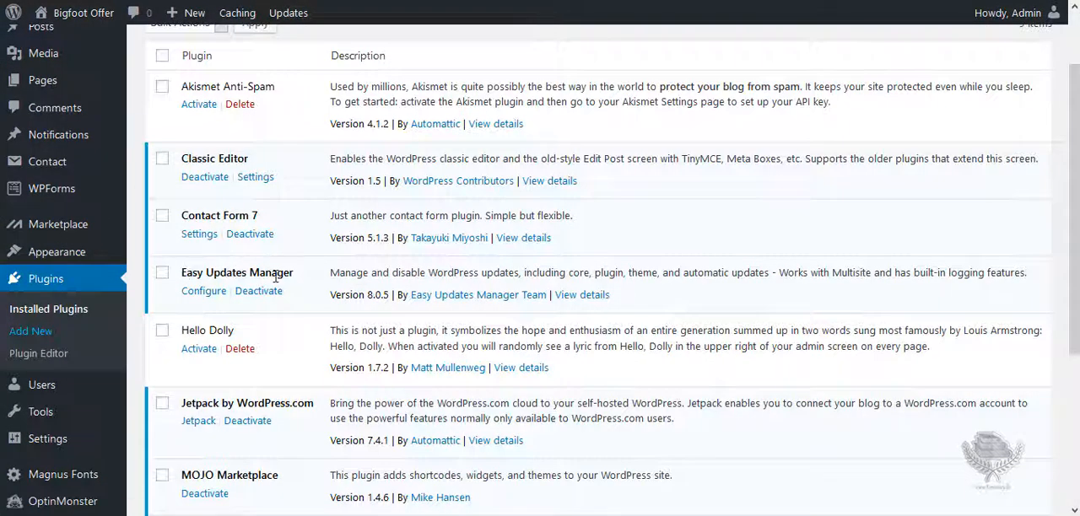
pyautogui.hotkey('alt', 'Left')
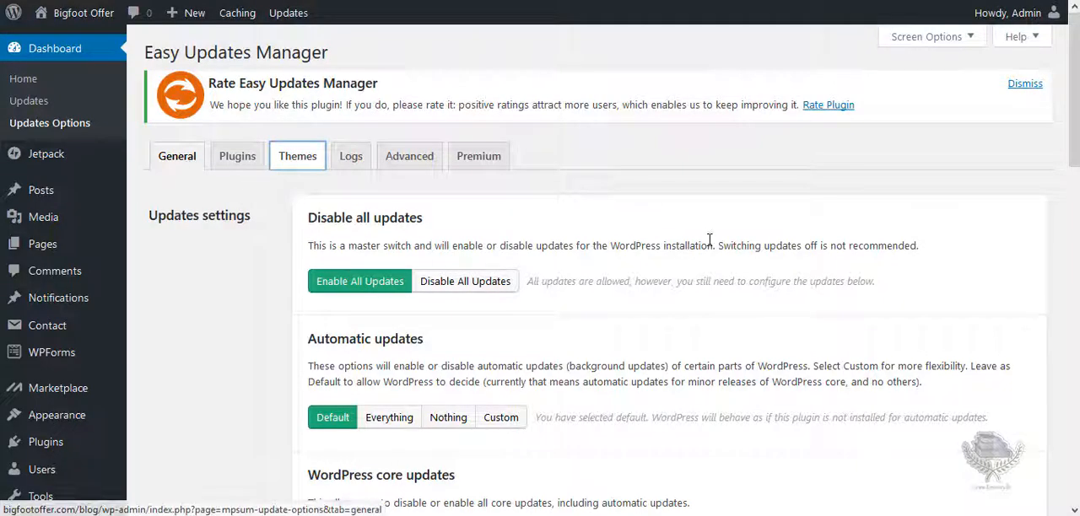
pyautogui.scroll(-3, 495, 67)
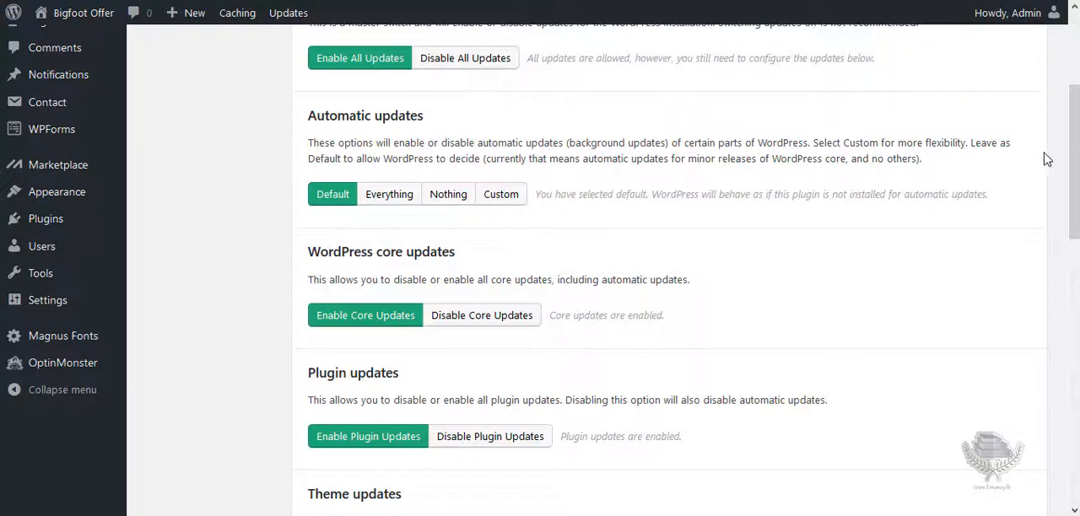
pyautogui.scroll(-3, 1070, 160)
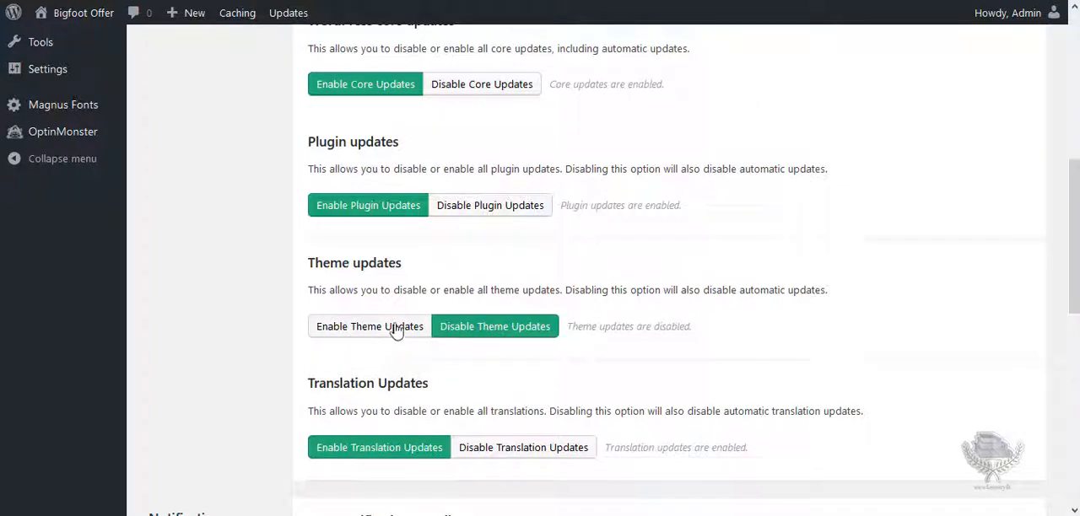
pyautogui.moveTo(1074, 247); pyautogui.dragTo(1074, 110)
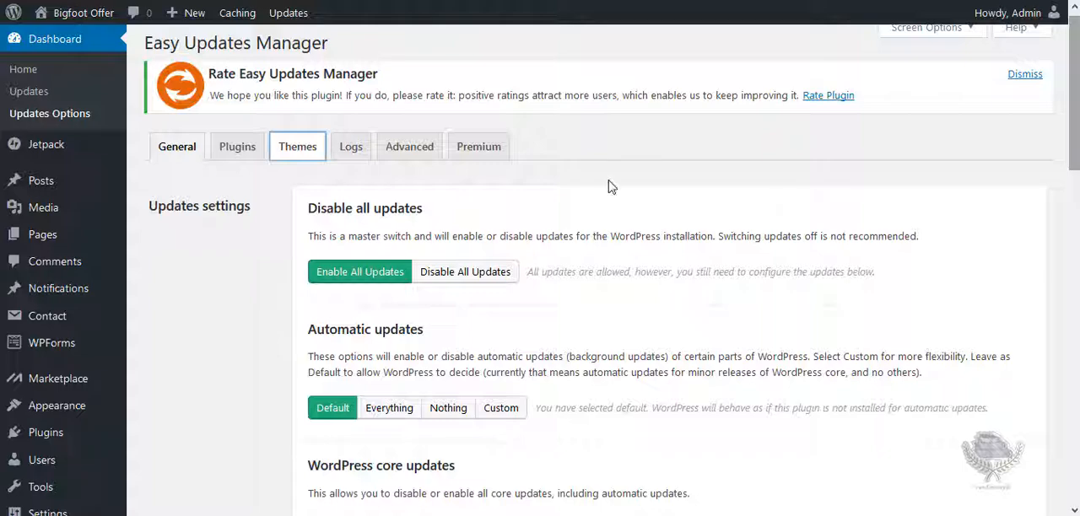
pyautogui.click(305, 160)
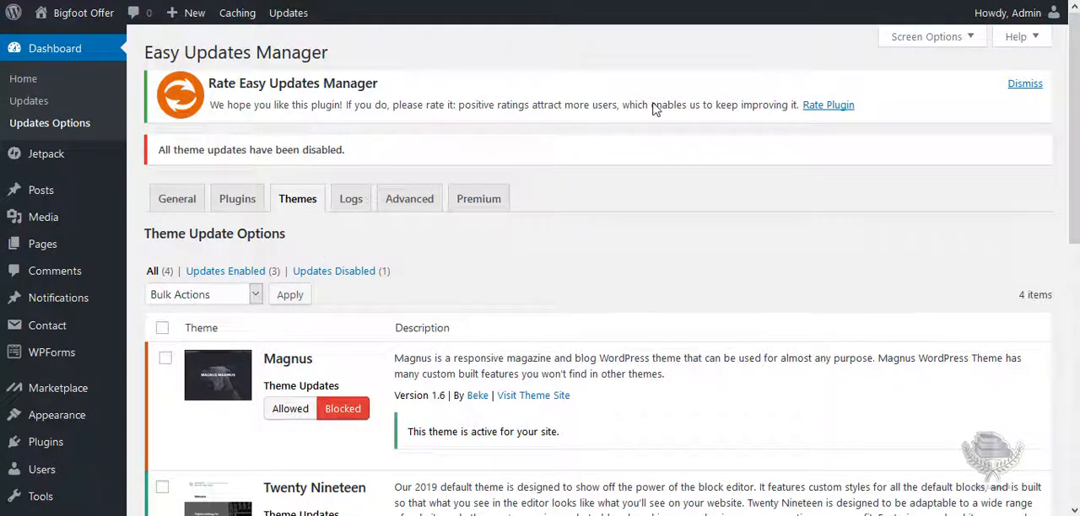
# View the site's front page again and return to the installed plugins list.
pyautogui.hotkey('ctrl', 'Tab')
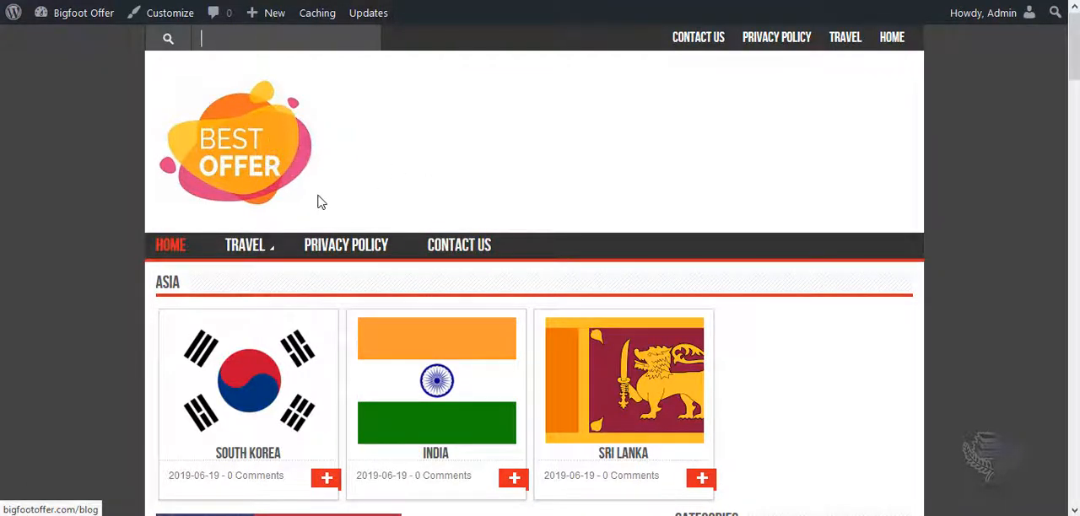
pyautogui.hotkey('ctrl', 'Tab')
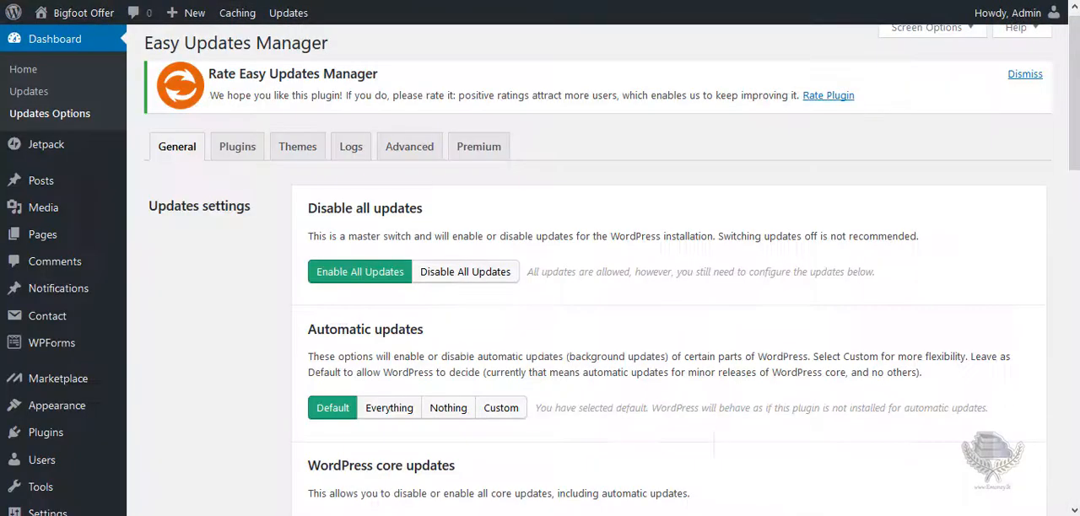
pyautogui.click(297, 147)
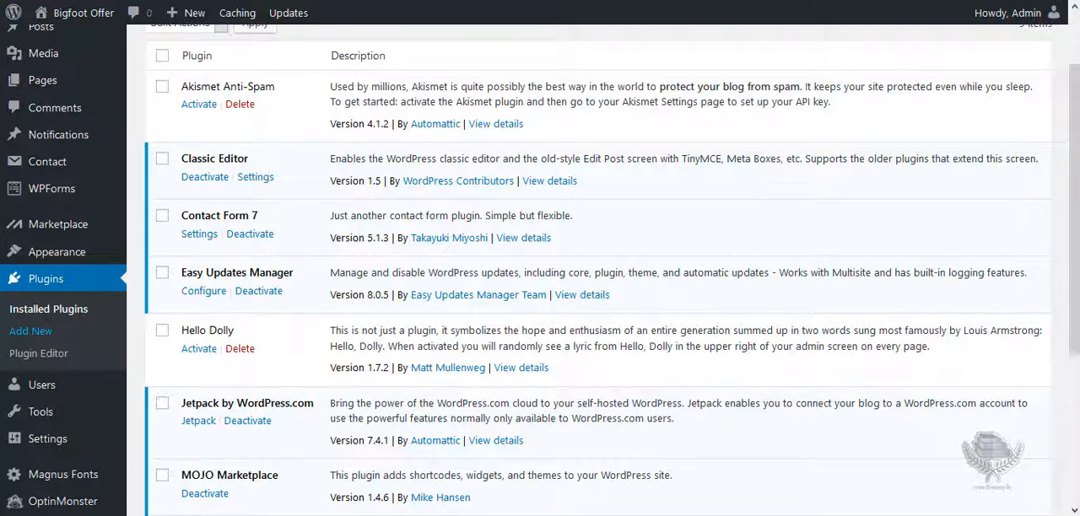
# Open the page for adding new plugins and look through the featured plugins, including Classic Editor, bbPress, BuddyPress and Gutenberg.
pyautogui.scroll(2, 591, 270)
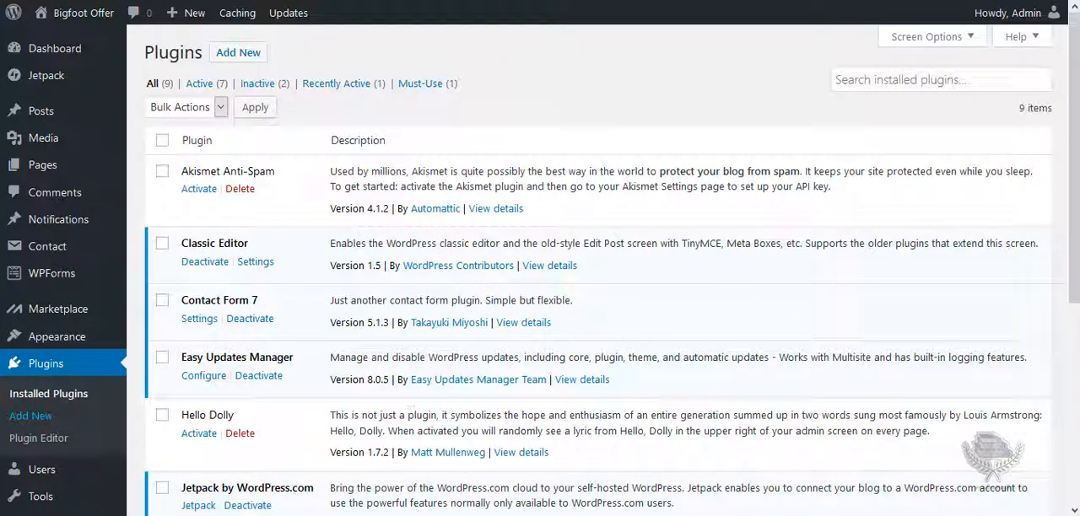
pyautogui.scroll(-5, 709, 377)
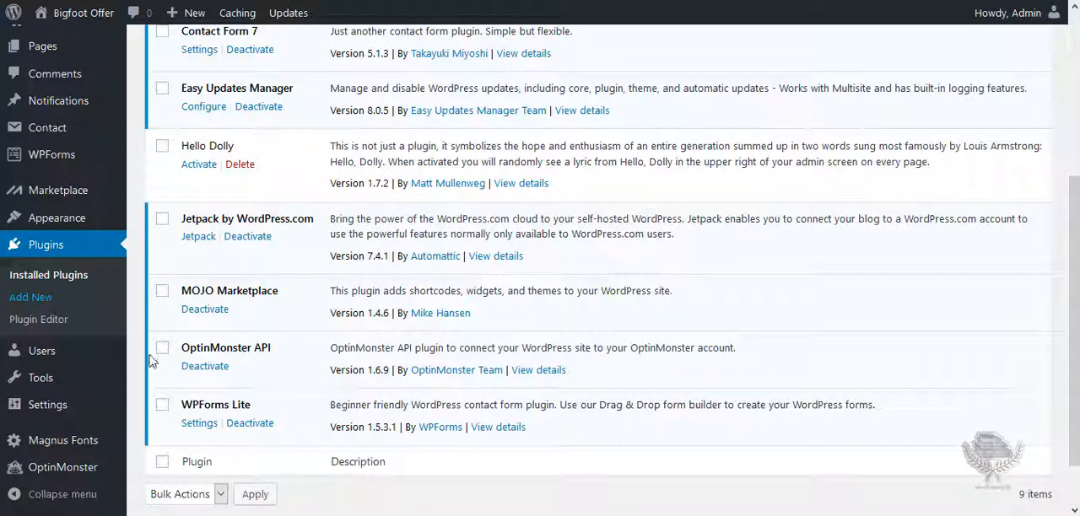
pyautogui.click(37, 304)
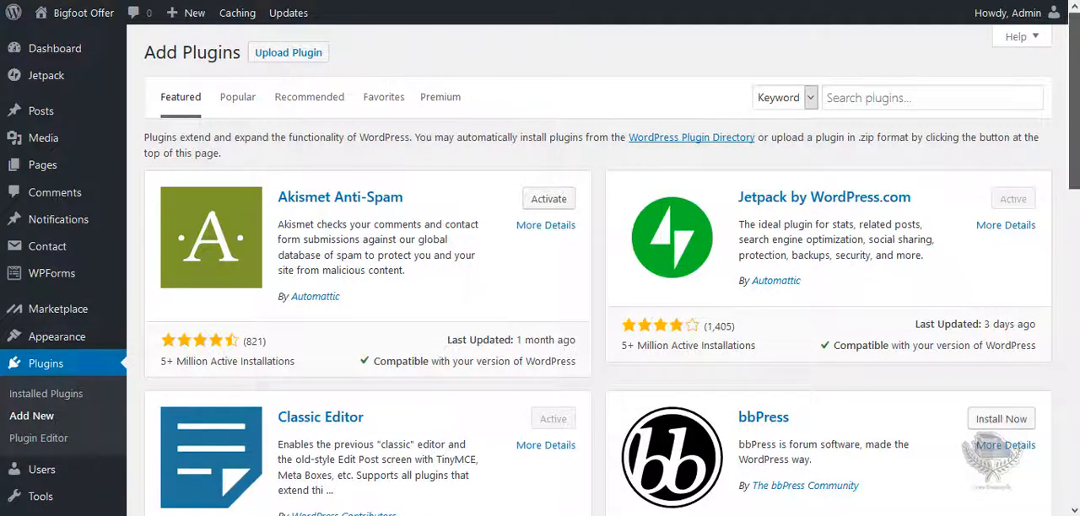
pyautogui.scroll(-2, 591, 295)
pyautogui.scroll(2, 591, 296)
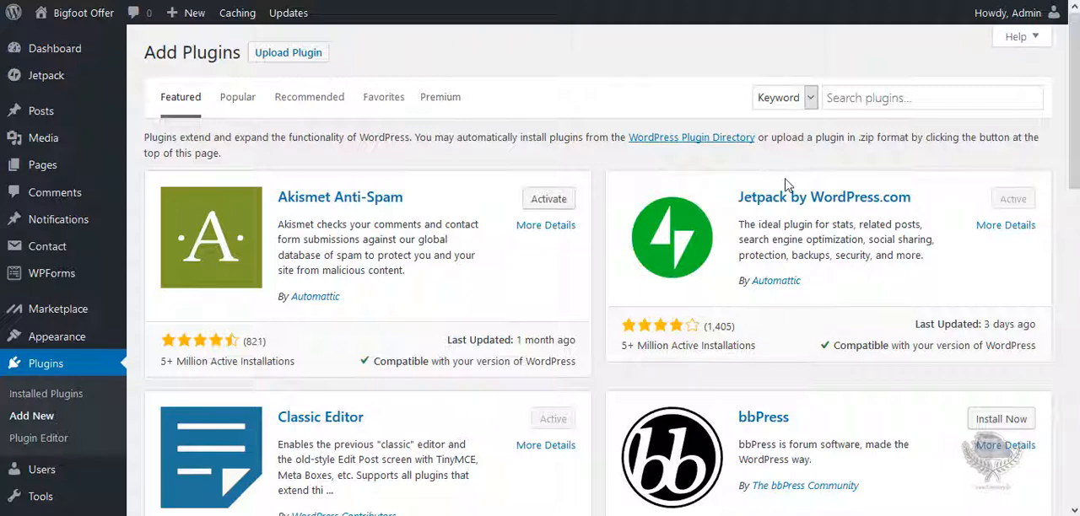
pyautogui.scroll(-1, 391, 166)
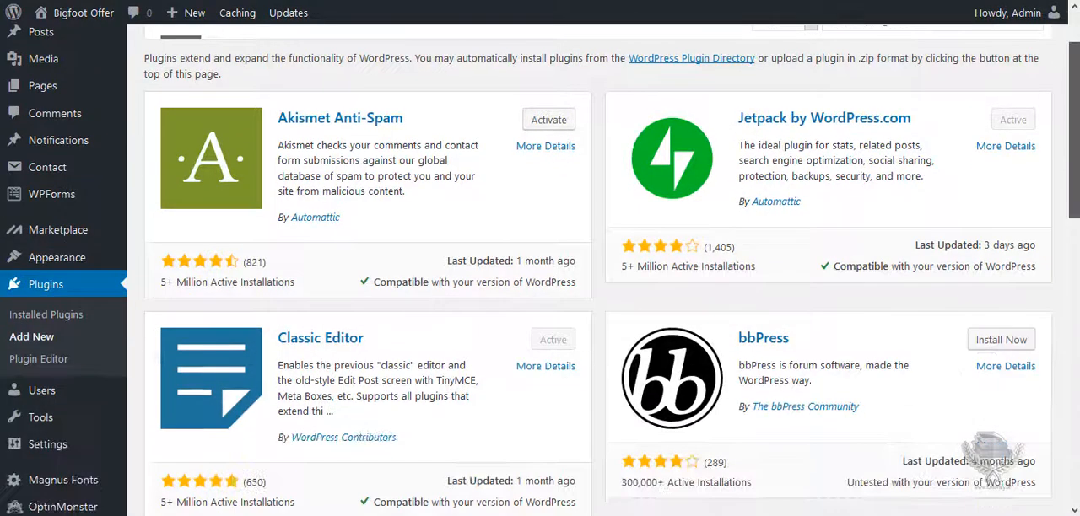
pyautogui.scroll(1, 391, 166)
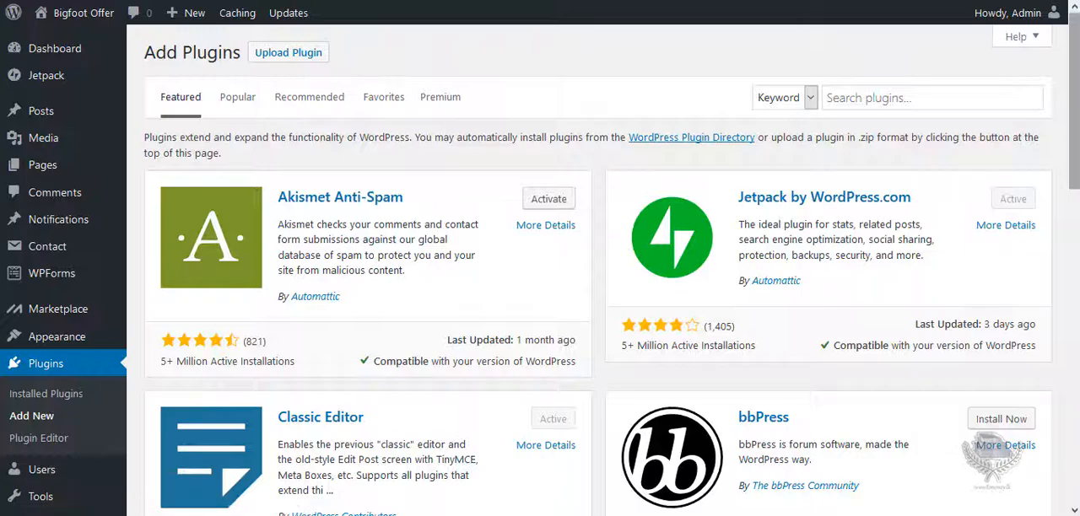
pyautogui.moveTo(1074, 110); pyautogui.dragTo(1075, 150)
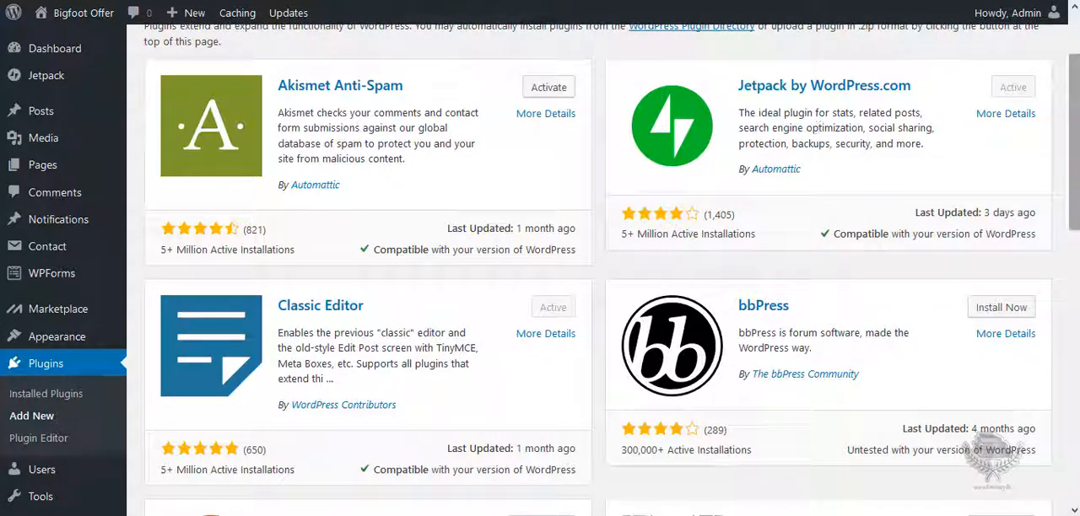
pyautogui.scroll(-1, 596, 209)
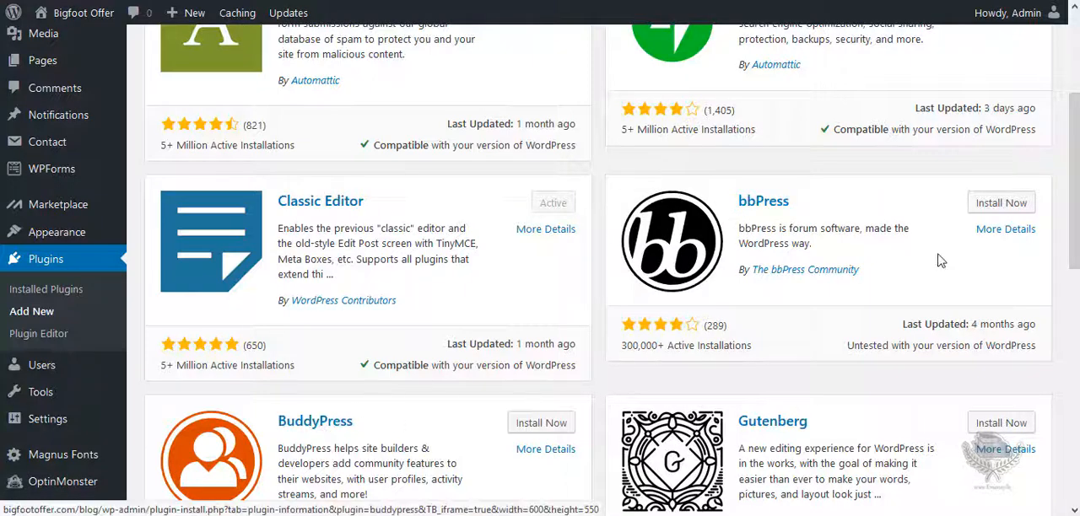
pyautogui.scroll(-2, 603, 270)
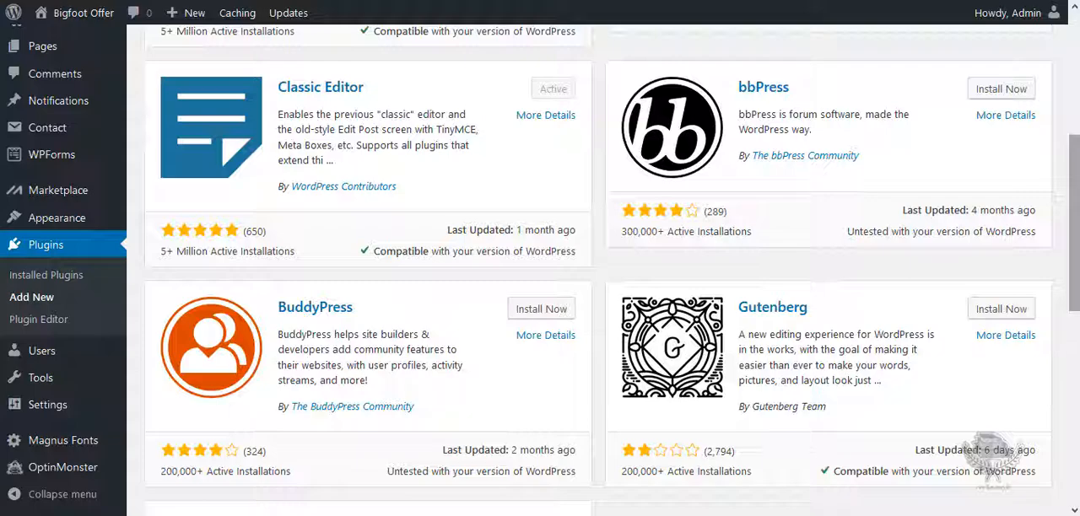
# Search the plugin directory for the keyword "clock" and look through the listed clock and countdown plugins.
pyautogui.moveTo(1074, 222); pyautogui.dragTo(1074, 85)
pyautogui.click(891, 82)
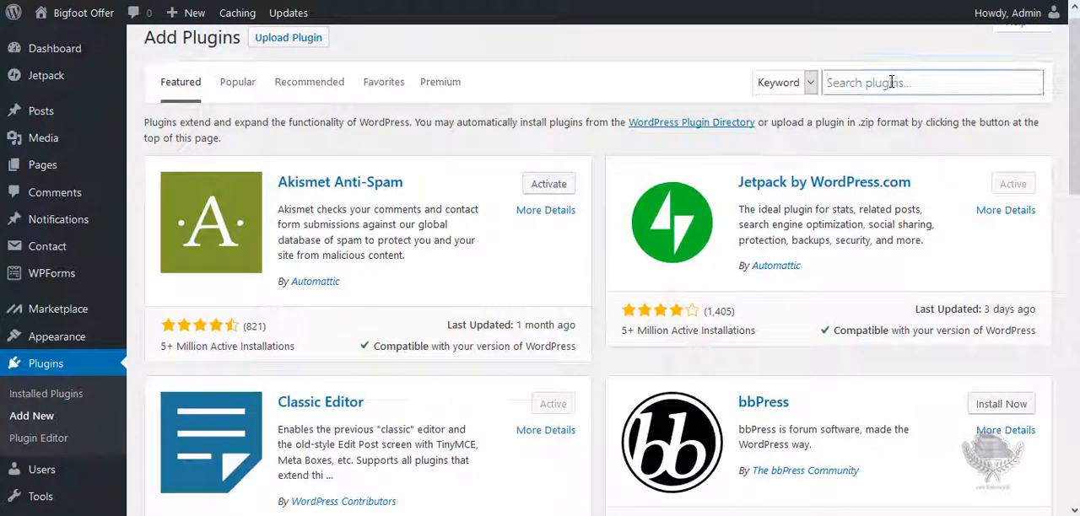
pyautogui.write('clock')
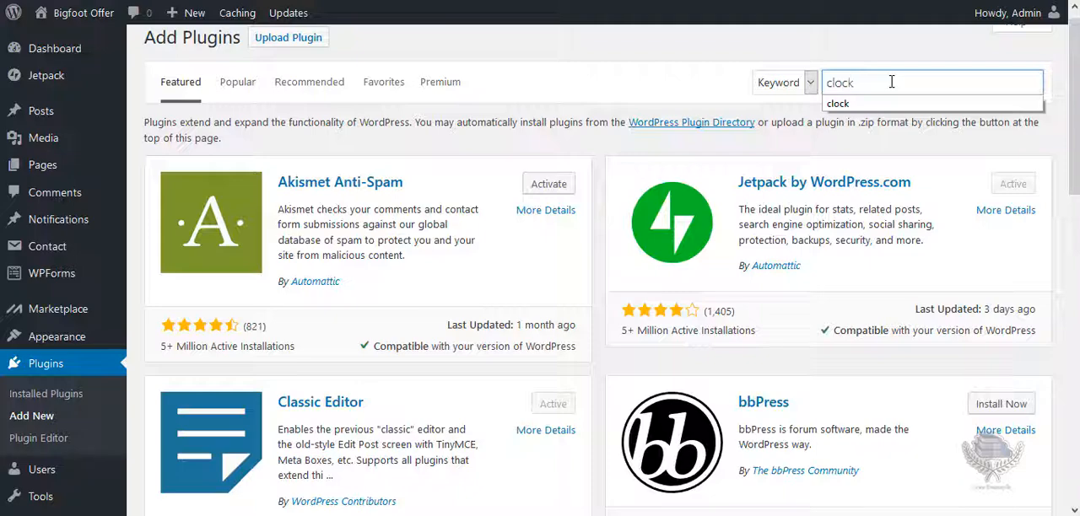
pyautogui.click(869, 103)
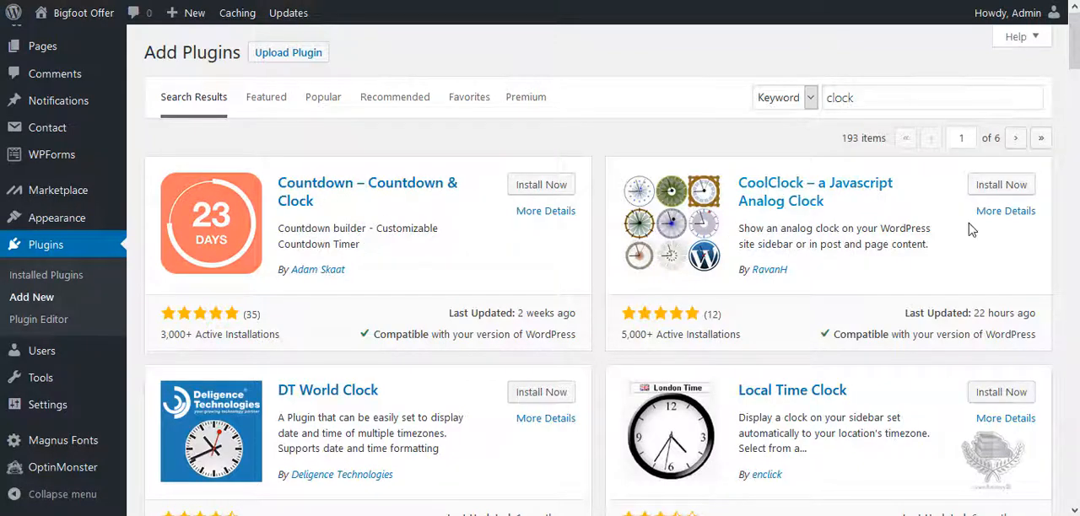
pyautogui.scroll(-3, 591, 270)
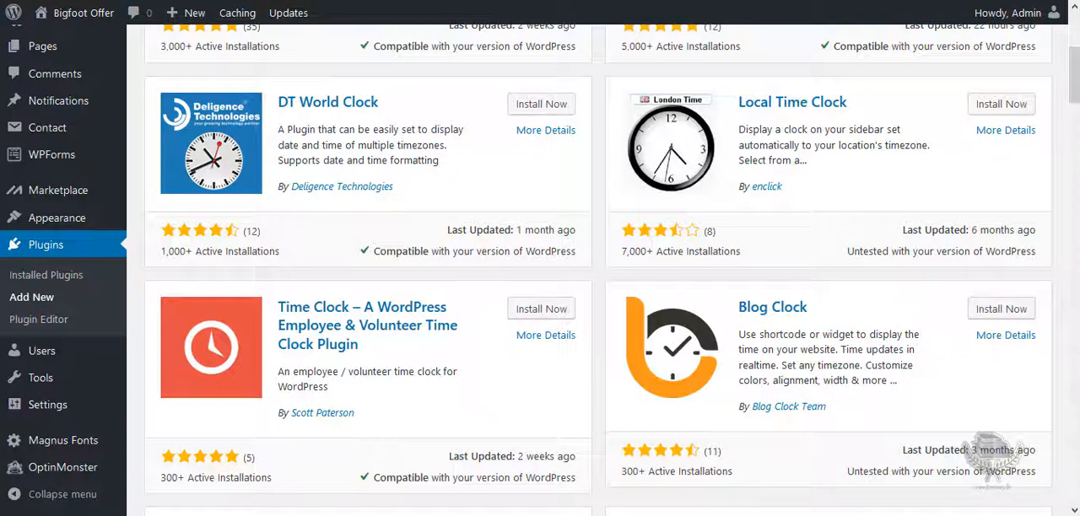
pyautogui.scroll(-5, 810, 363)
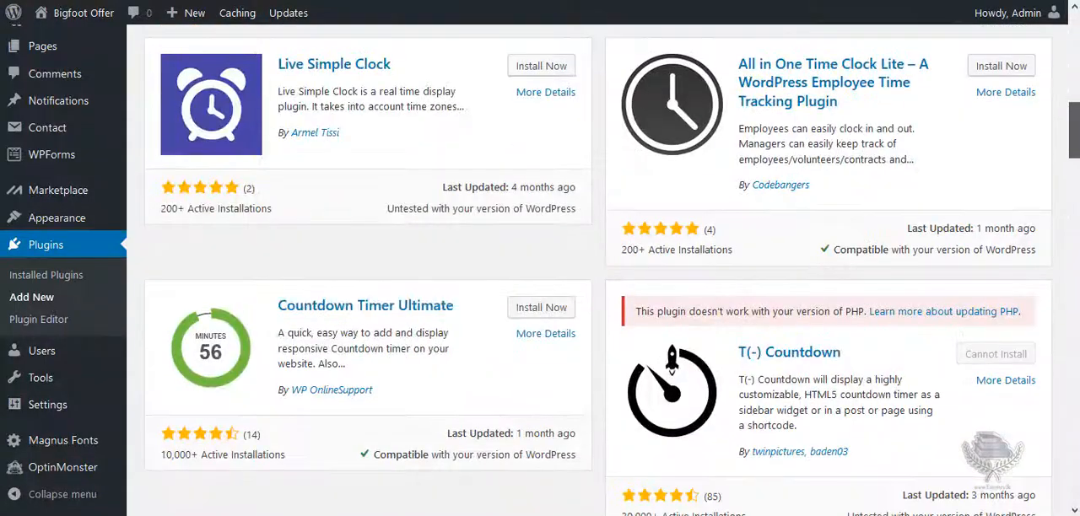
pyautogui.scroll(-2, 590, 279)
pyautogui.scroll(12, 591, 279)
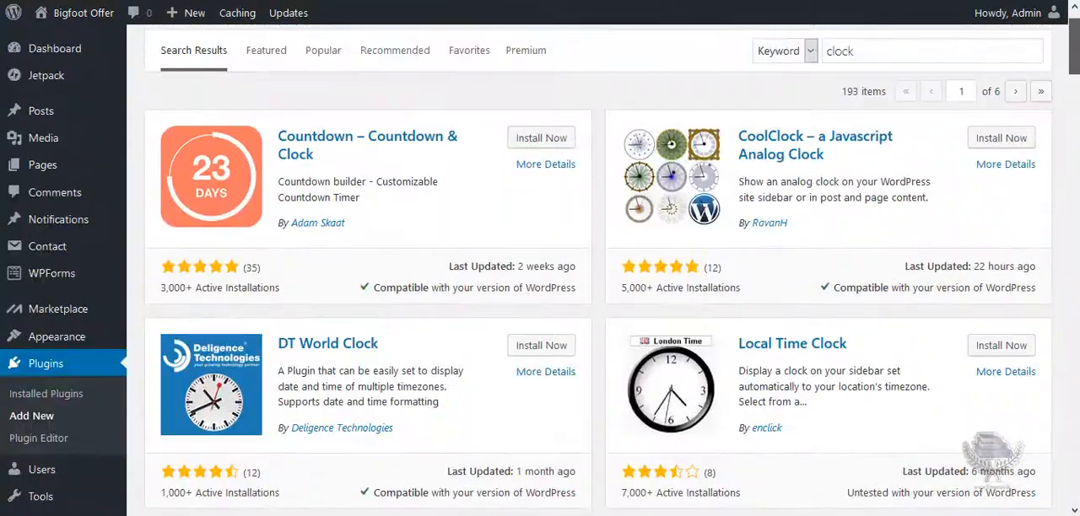
pyautogui.scroll(1, 612, 266)
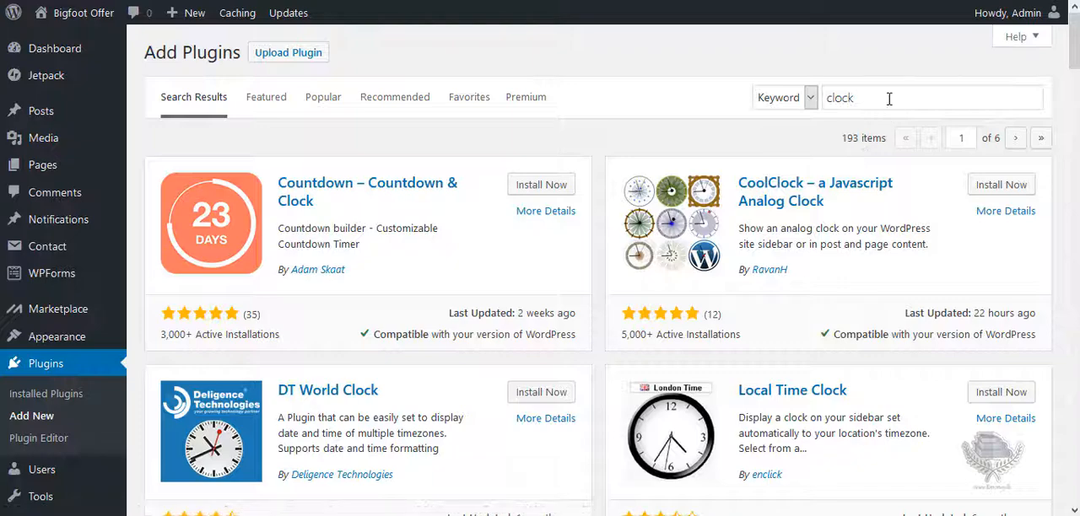
# Search the plugin directory for "snow" and look through the snow effect plugins.
pyautogui.moveTo(889, 99); pyautogui.dragTo(823, 95)
pyautogui.write('snoe')
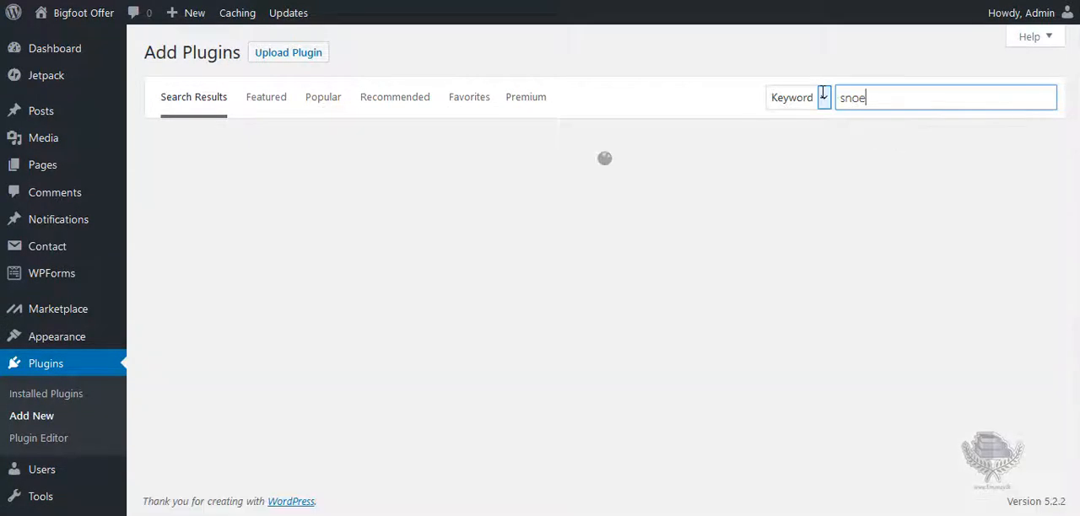
pyautogui.press('BackSpace')
pyautogui.write('w')
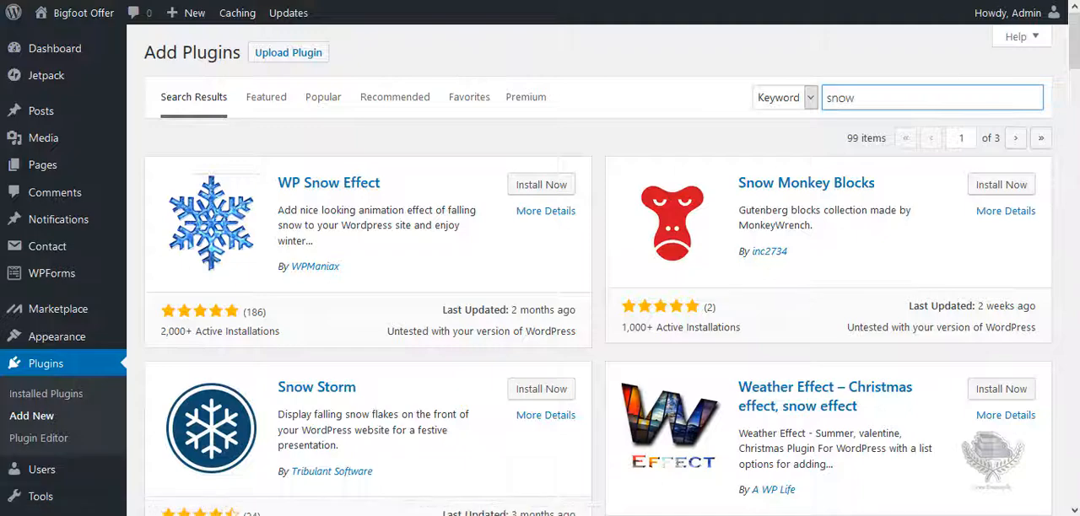
pyautogui.scroll(-2, 313, 274)
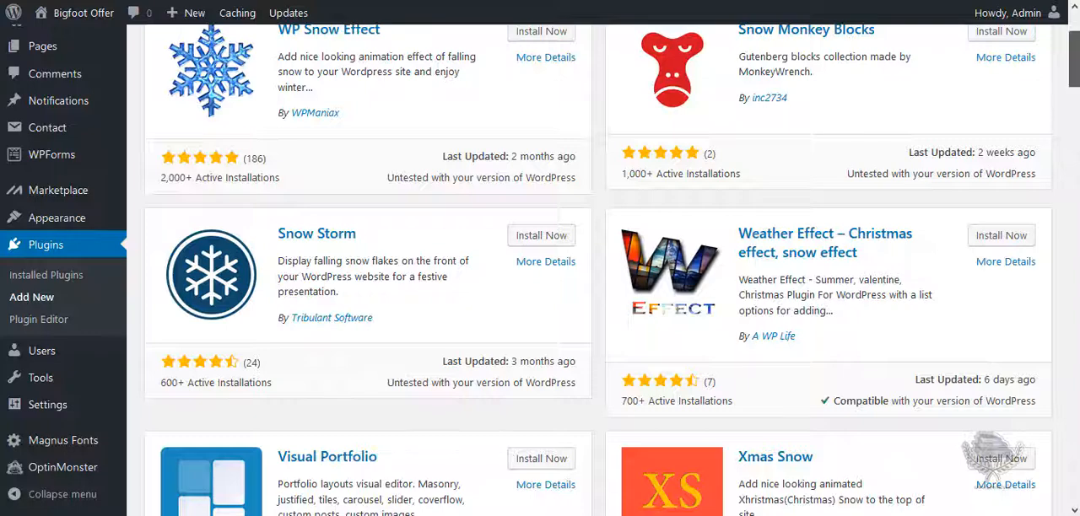
pyautogui.scroll(2, 1073, 59)
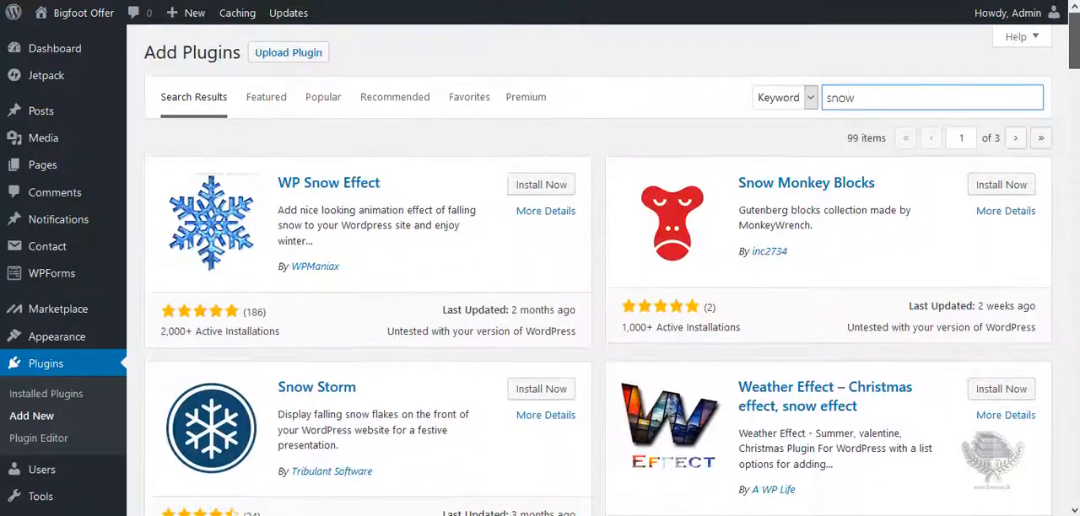
# Search the plugin directory for "slide", look through the slider plugins, and run another search for "SEO".
pyautogui.doubleClick(883, 96)
pyautogui.write('slide')
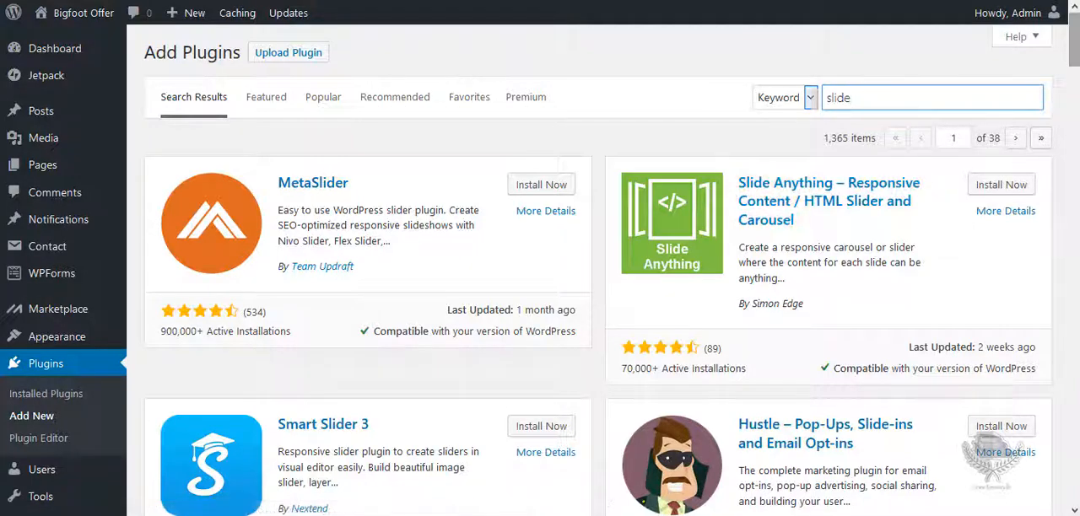
pyautogui.scroll(-4, 597, 270)
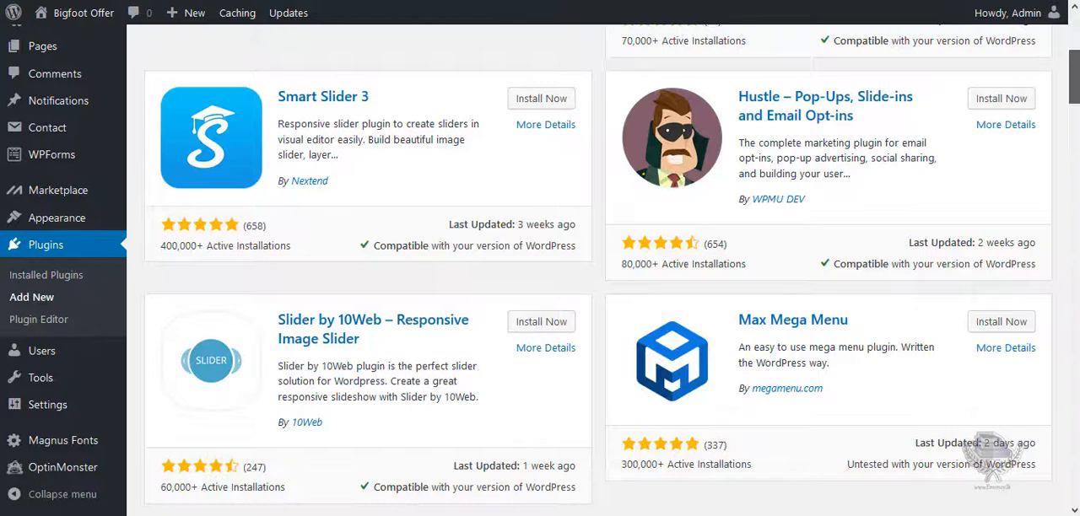
pyautogui.scroll(-3, 598, 270)
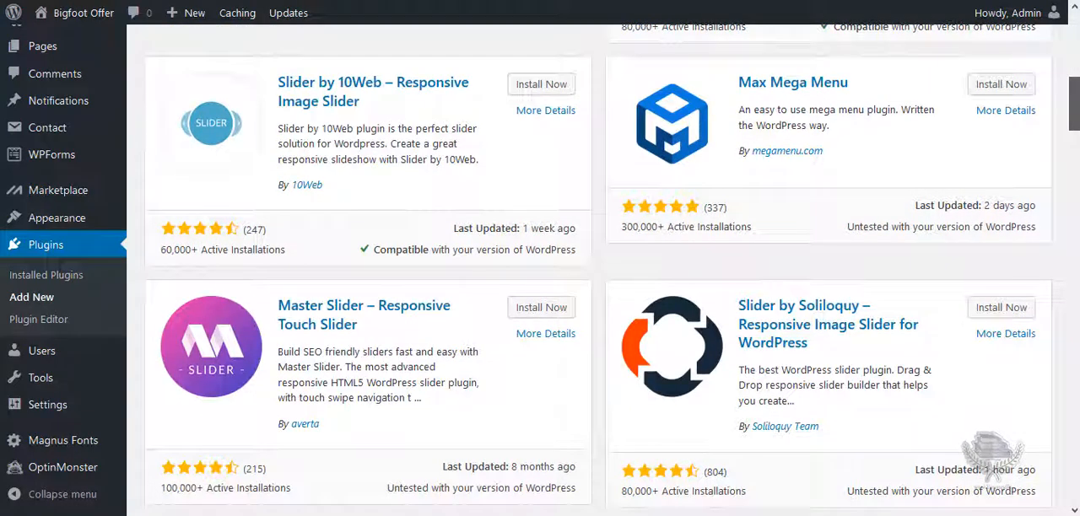
pyautogui.scroll(-1, 523, 217)
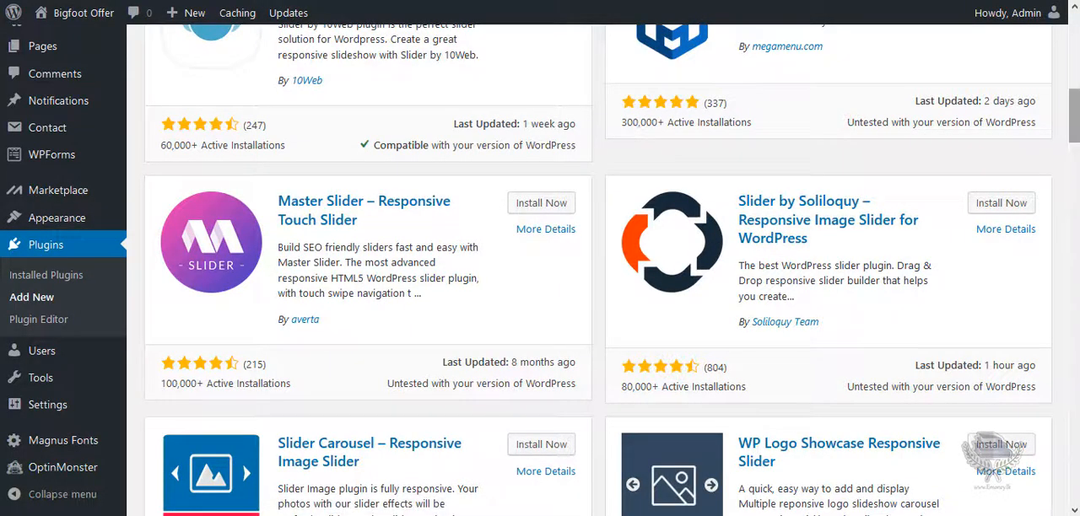
pyautogui.moveTo(1075, 127); pyautogui.dragTo(1075, 50)
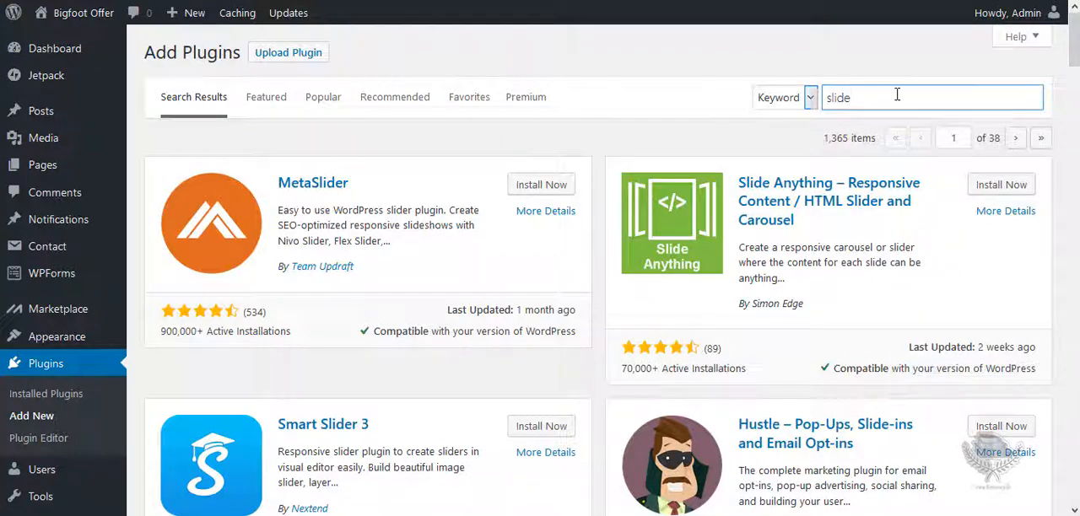
pyautogui.moveTo(894, 97); pyautogui.dragTo(807, 99)
pyautogui.write('SEO')
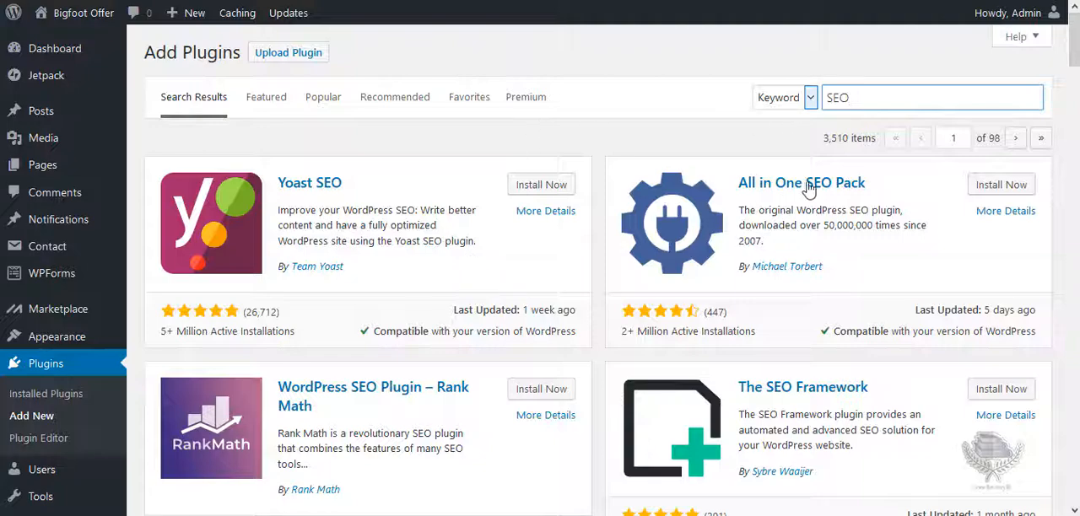
# Search the plugin directory for "Payment" and look through the payment gateway plugins, including the WooCommerce, Stripe and PayPal ones.
pyautogui.moveTo(878, 97); pyautogui.dragTo(811, 97)
pyautogui.write('Payment')
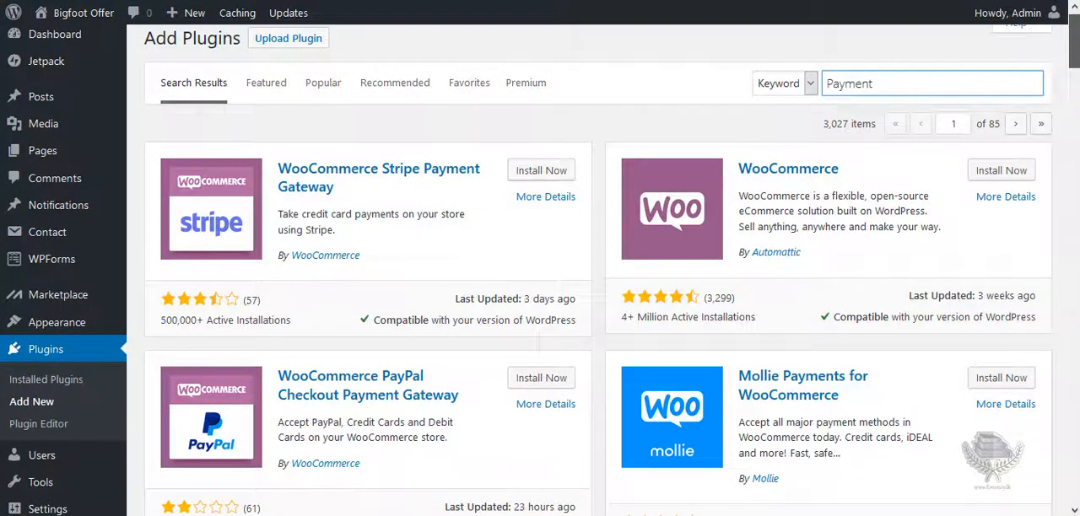
pyautogui.scroll(-1, 540, 270)
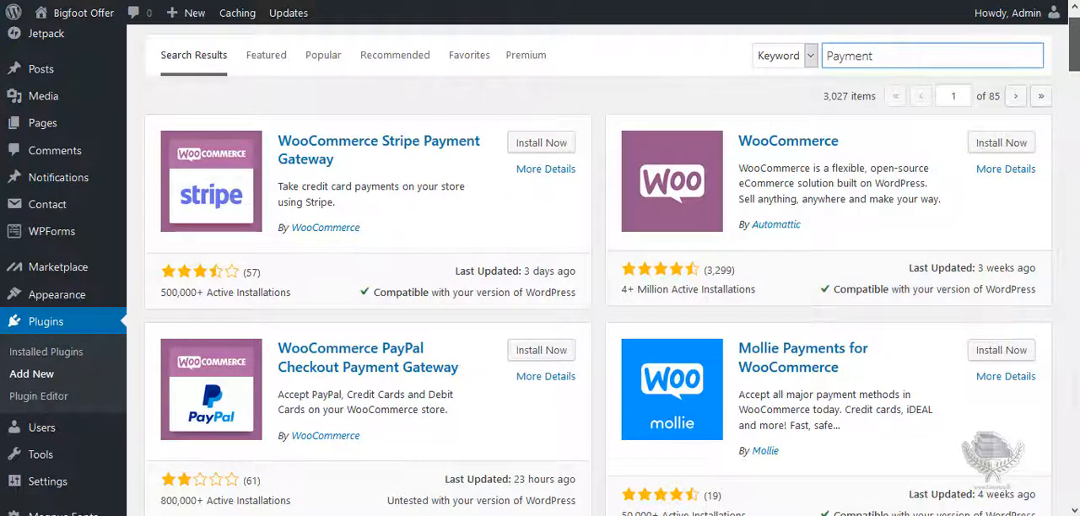
pyautogui.scroll(-1, 863, 159)
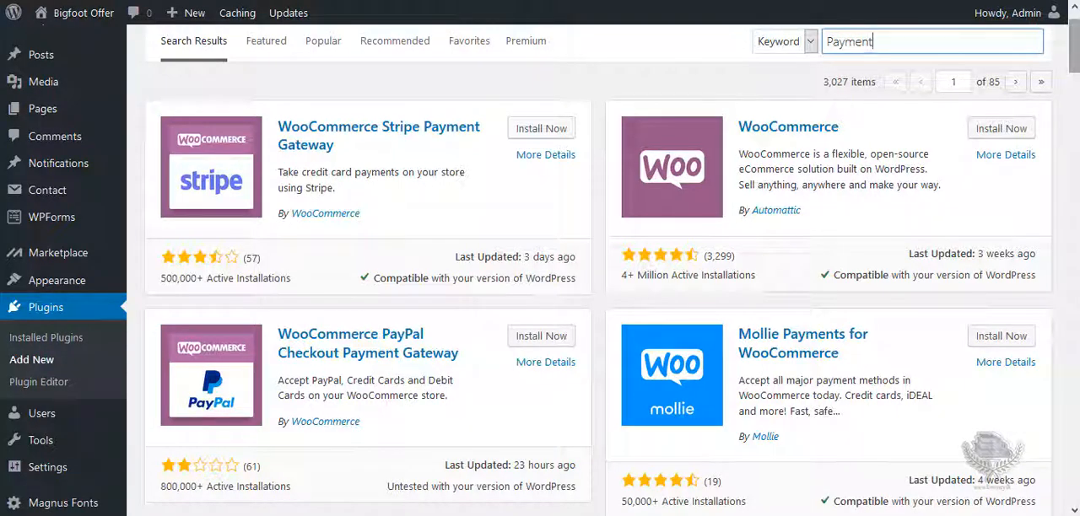
pyautogui.scroll(-2, 1075, 69)
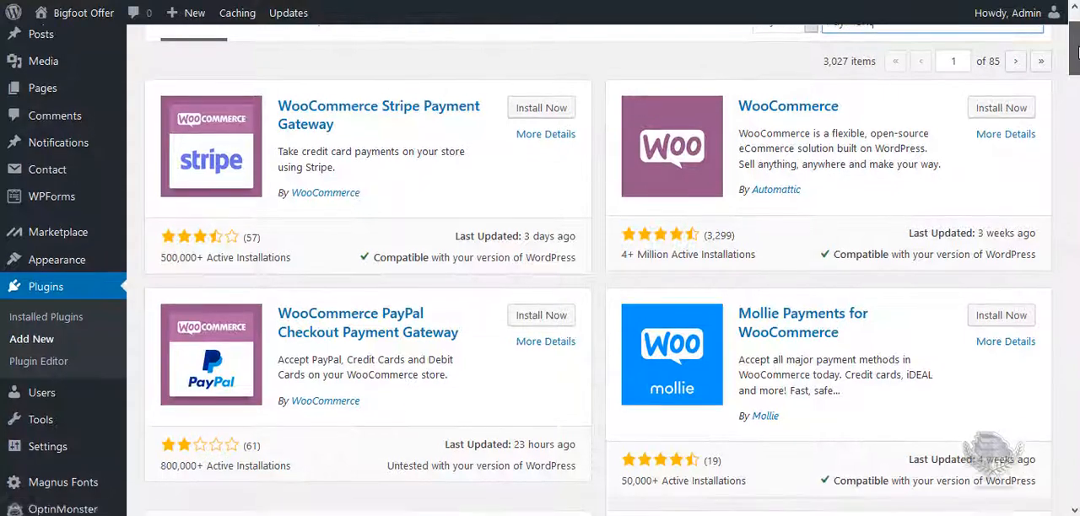
pyautogui.moveTo(1079, 64); pyautogui.dragTo(1078, 69)
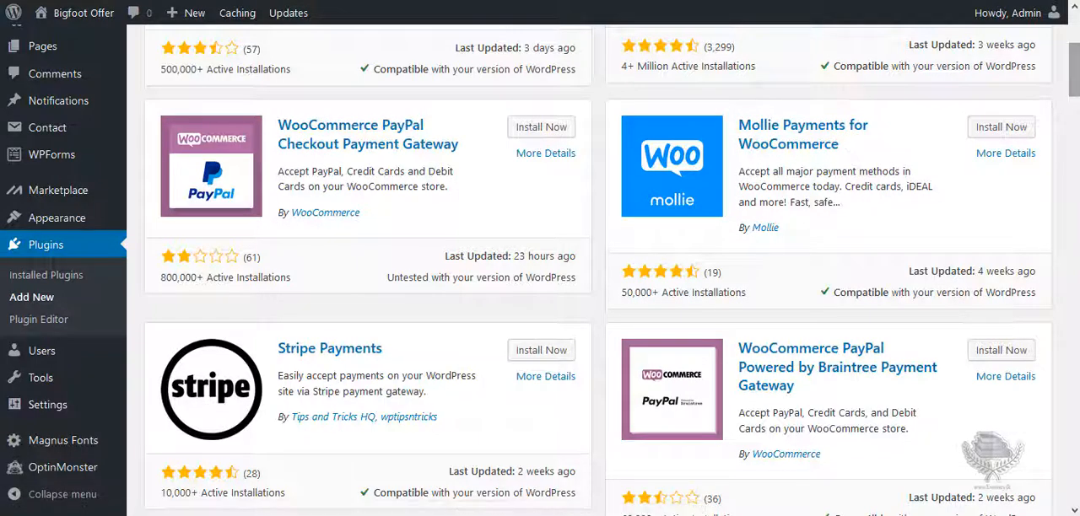
pyautogui.scroll(-3, 982, 147)
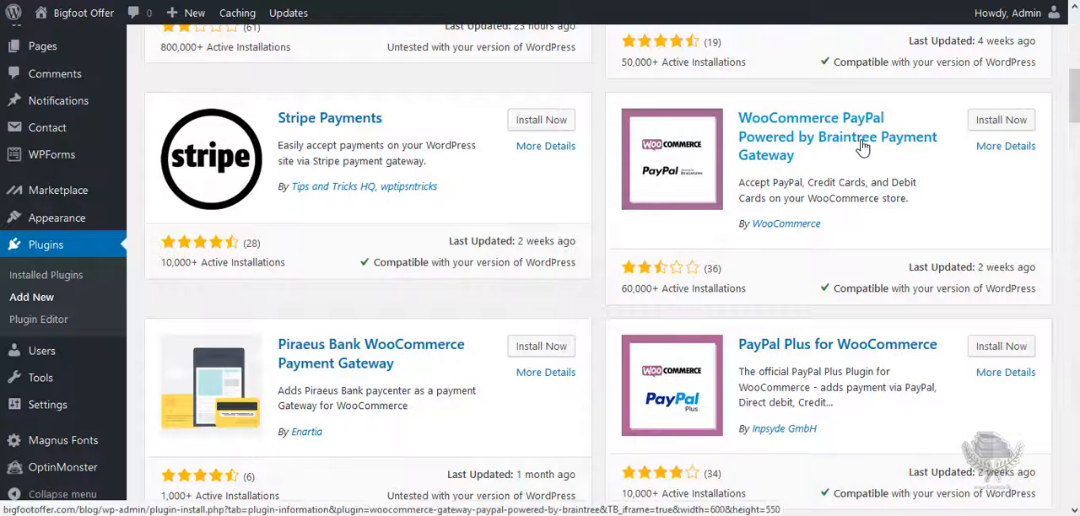
pyautogui.scroll(-3, 1074, 100)
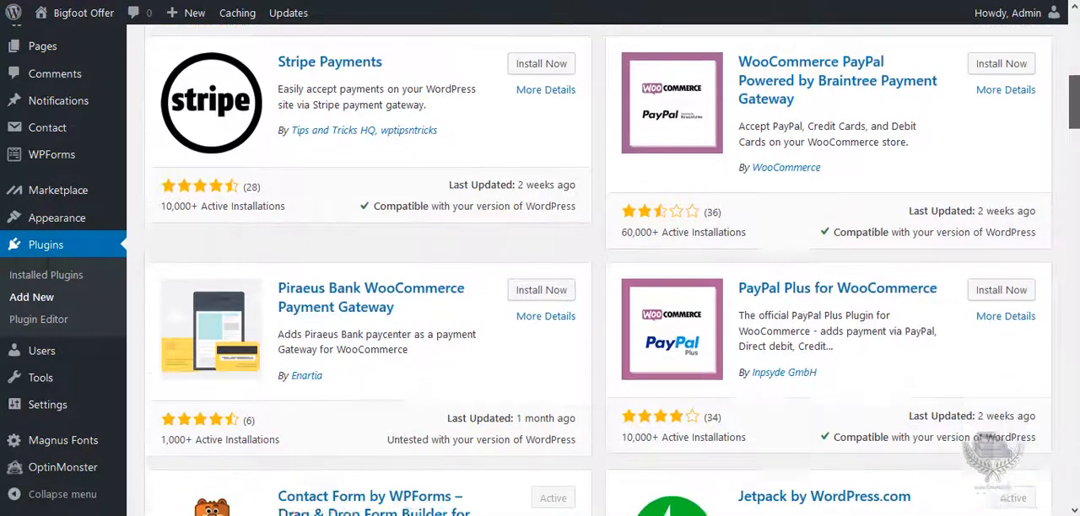
pyautogui.scroll(-5, 1074, 100)
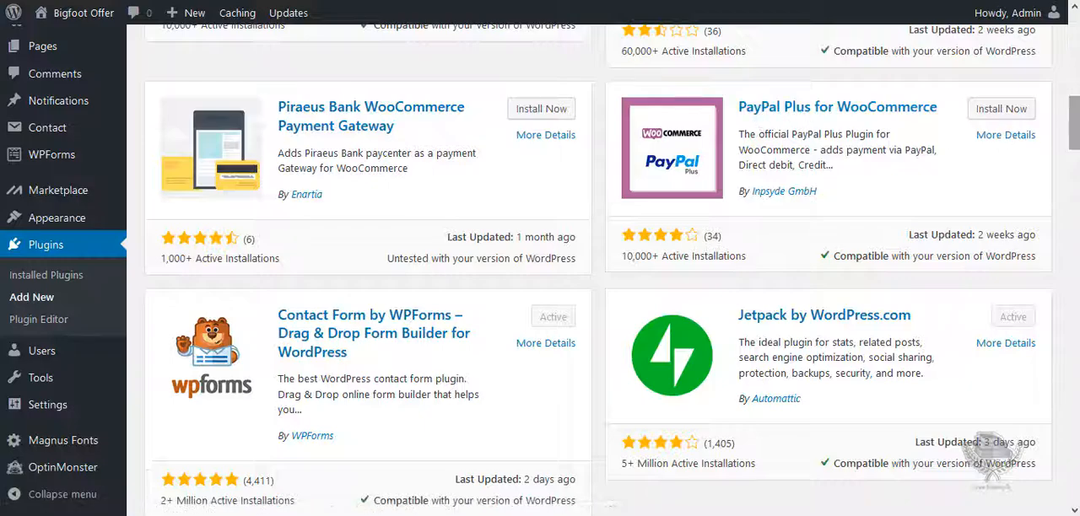
pyautogui.scroll(-5, 1073, 127)
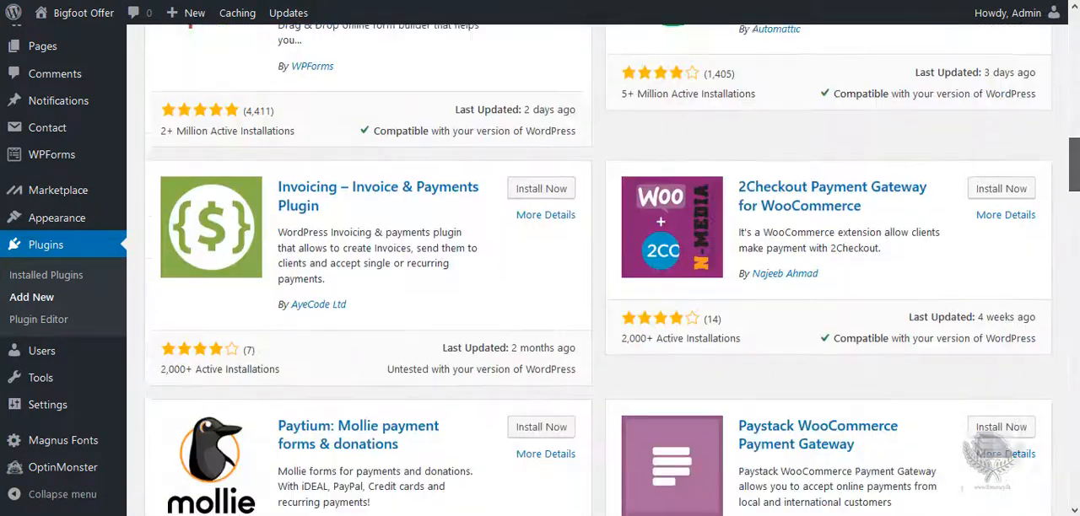
# Examine the rest of the payment plugin results, including the Invoicing, 2Checkout, Mollie, Paystack, Stripe and Amazon Pay plugins.
pyautogui.scroll(-2, 863, 178)
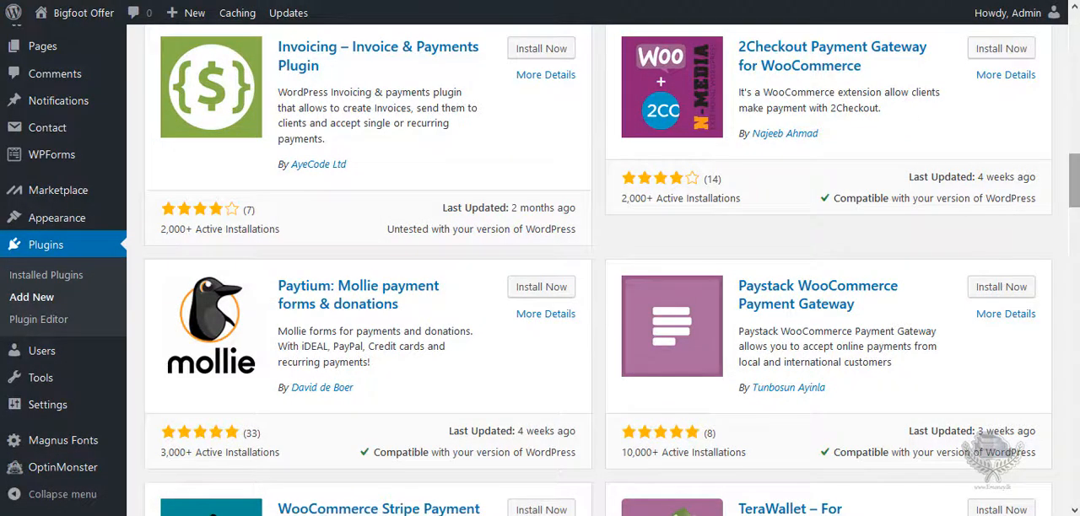
pyautogui.scroll(-2, 603, 270)
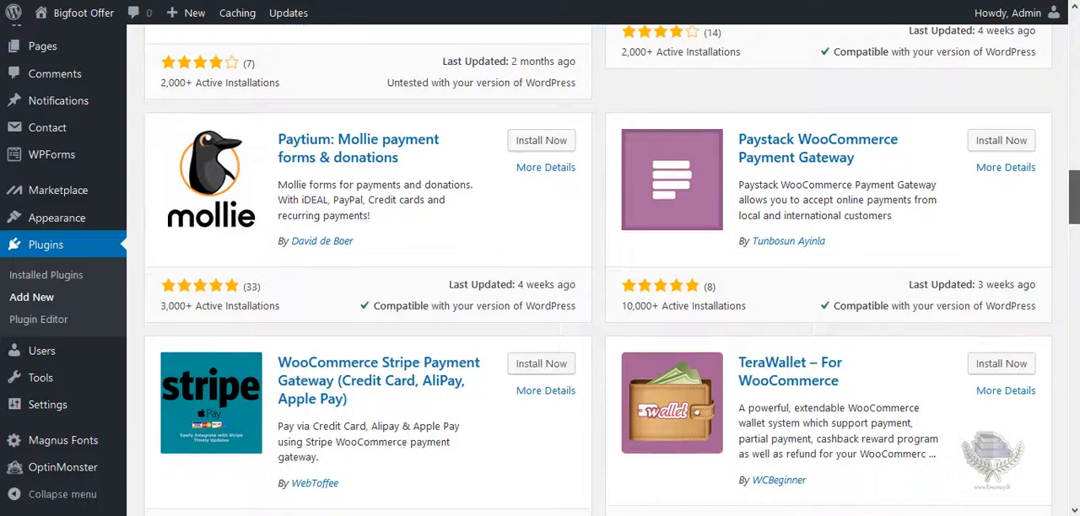
pyautogui.scroll(-4, 839, 252)
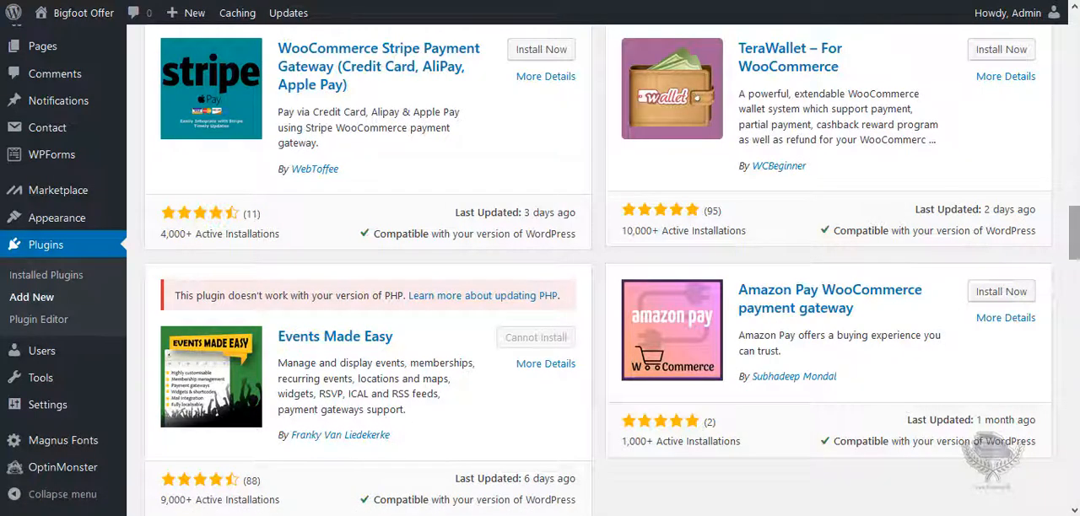
pyautogui.scroll(-3, 612, 270)
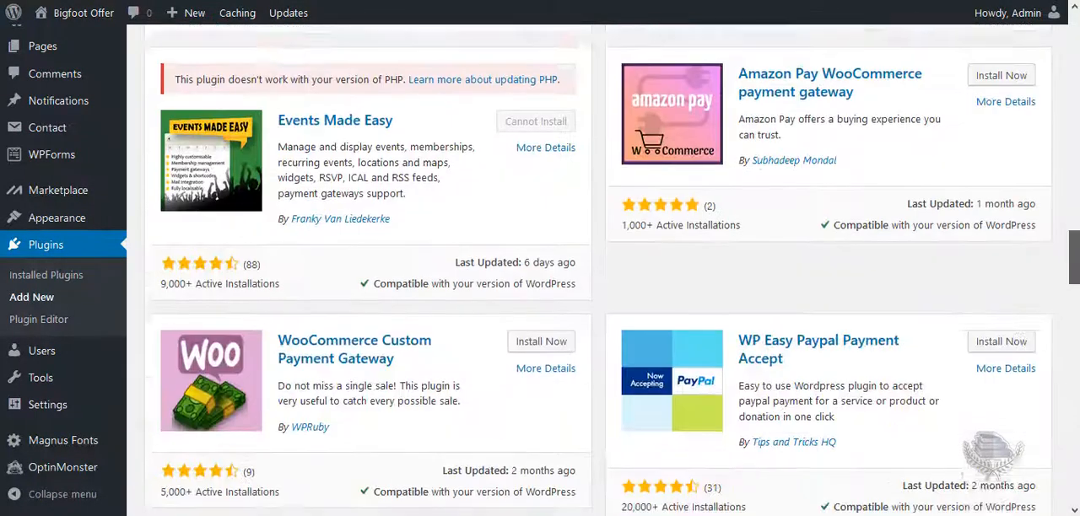
pyautogui.scroll(12, 541, 270)
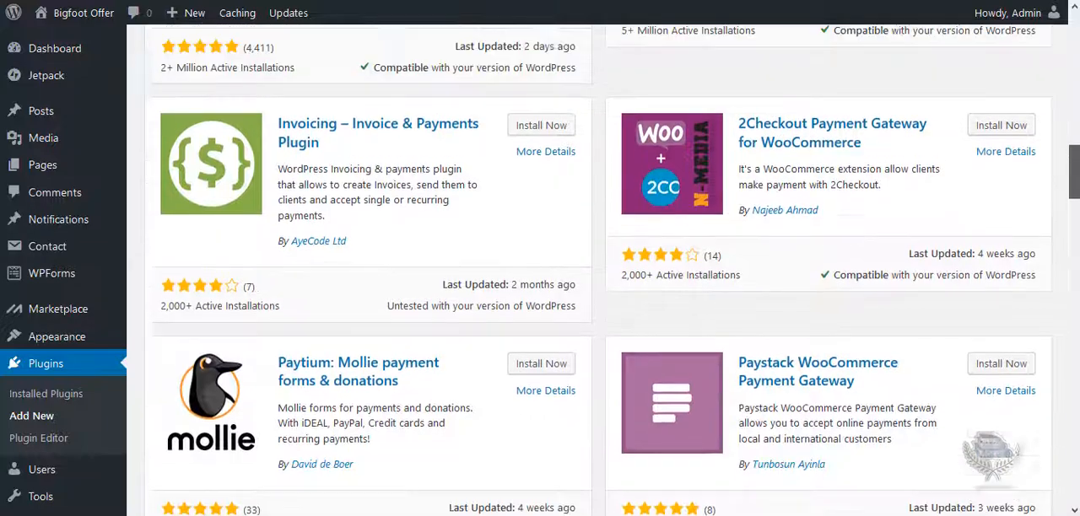
pyautogui.scroll(5, 597, 270)
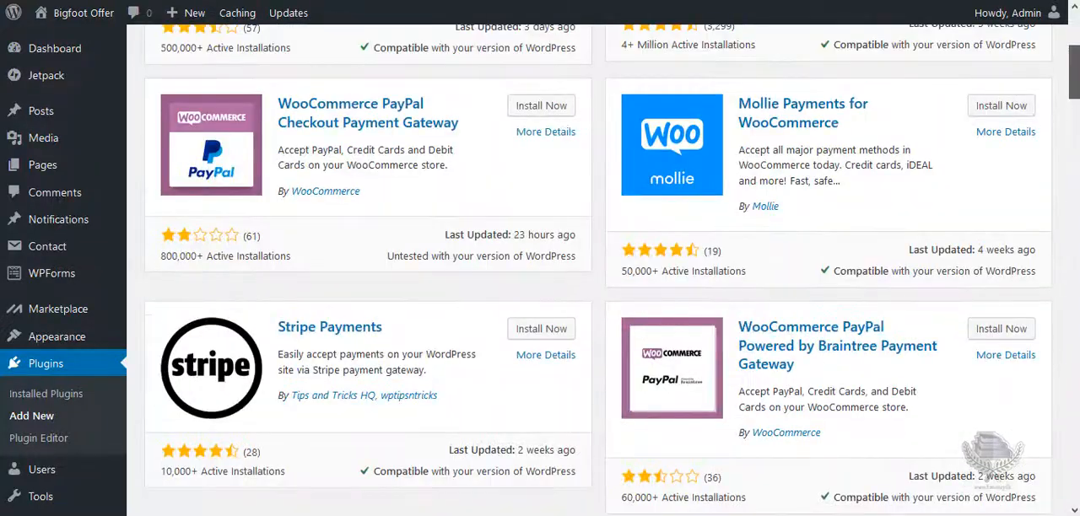
pyautogui.scroll(2, 597, 270)
pyautogui.scroll(3, 597, 270)
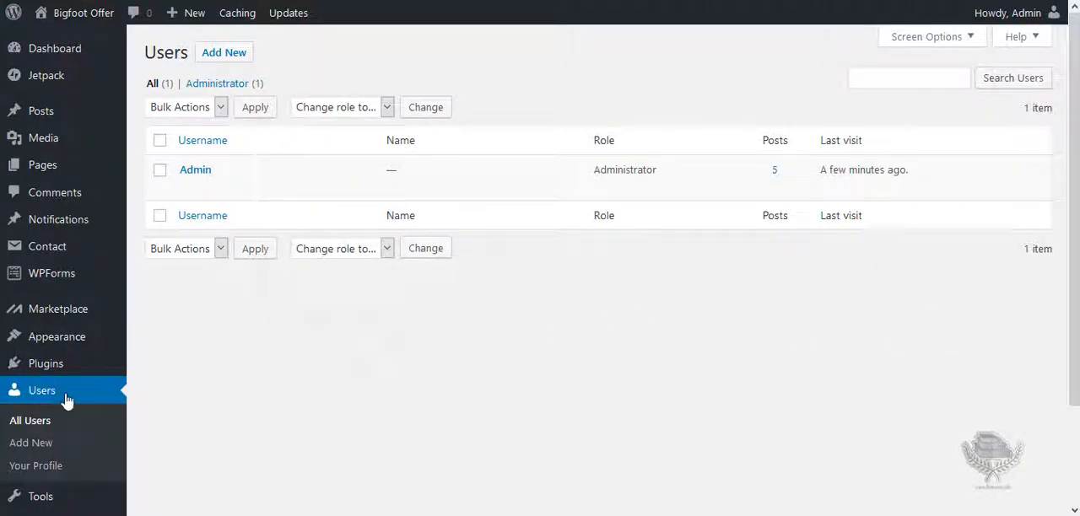
# Open the list of all users and view its column and pagination display options.
pyautogui.click(31, 429)
pyautogui.click(960, 42)
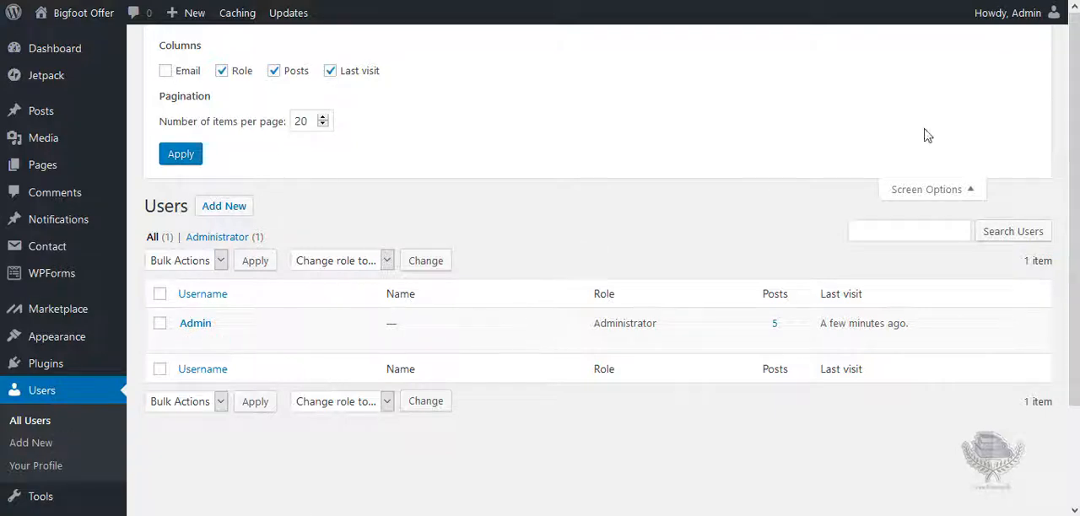
pyautogui.click(903, 190)
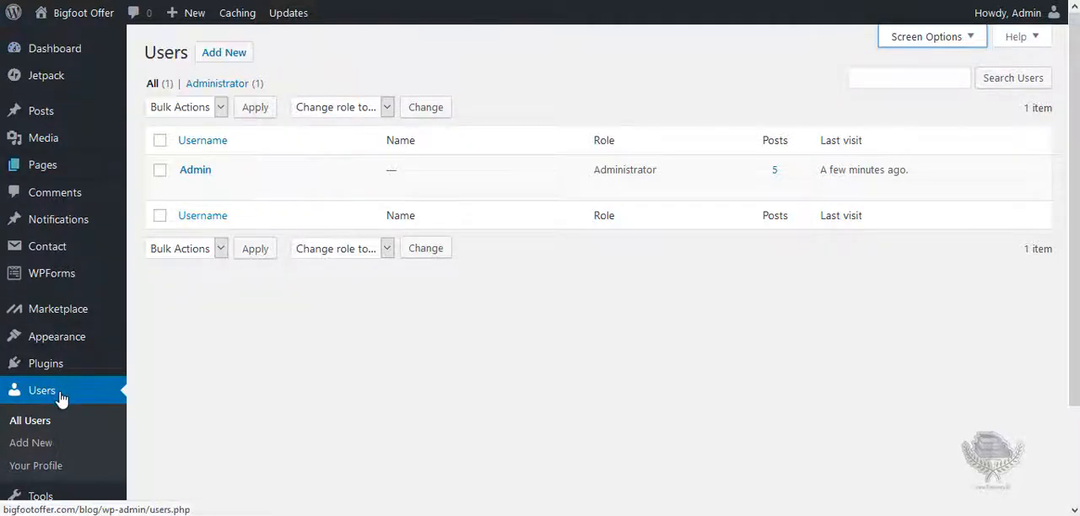
# Select the Admin user to view the available bulk actions, and clear the selection without applying any.
pyautogui.moveTo(368, 192)
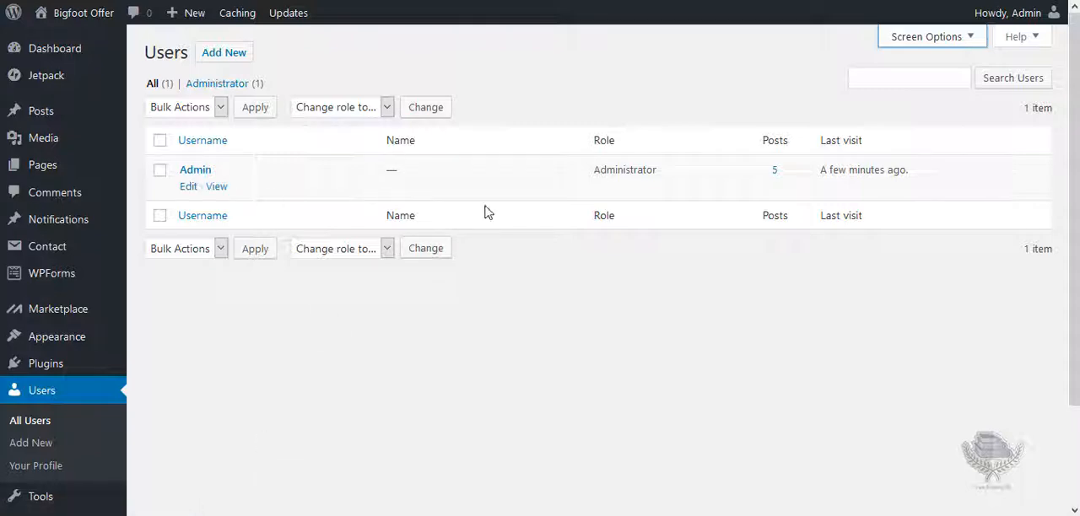
pyautogui.moveTo(186, 177)
pyautogui.click(160, 172)
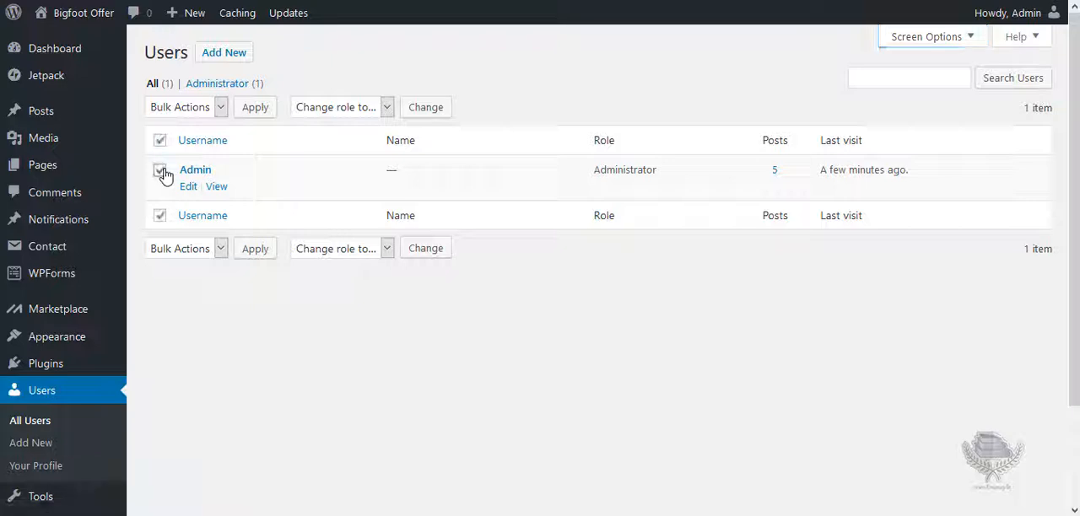
pyautogui.click(221, 108)
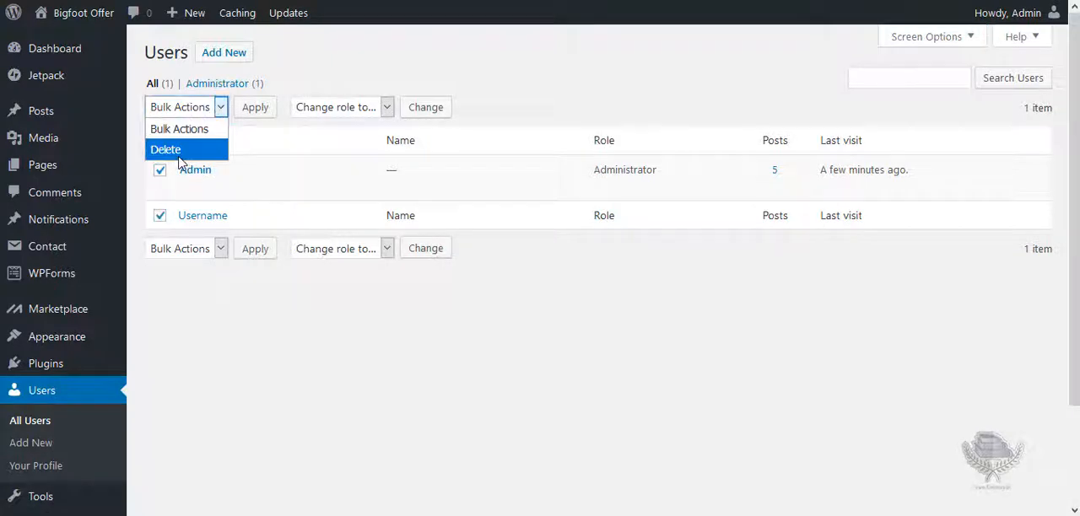
pyautogui.click(346, 380)
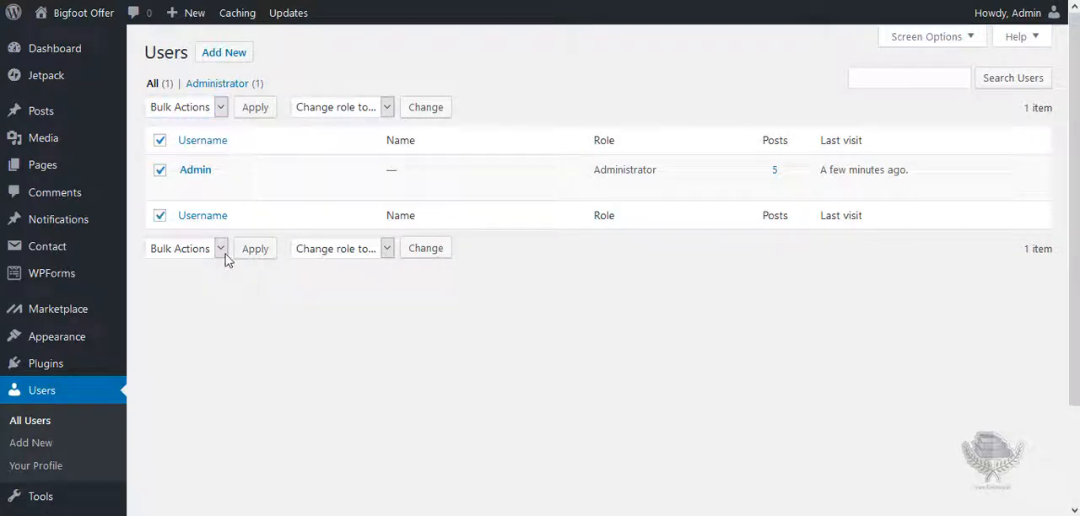
pyautogui.click(160, 141)
# Start adding a new user and go through the Username, Email, First Name, Last Name and Website fields.
pyautogui.click(236, 59)
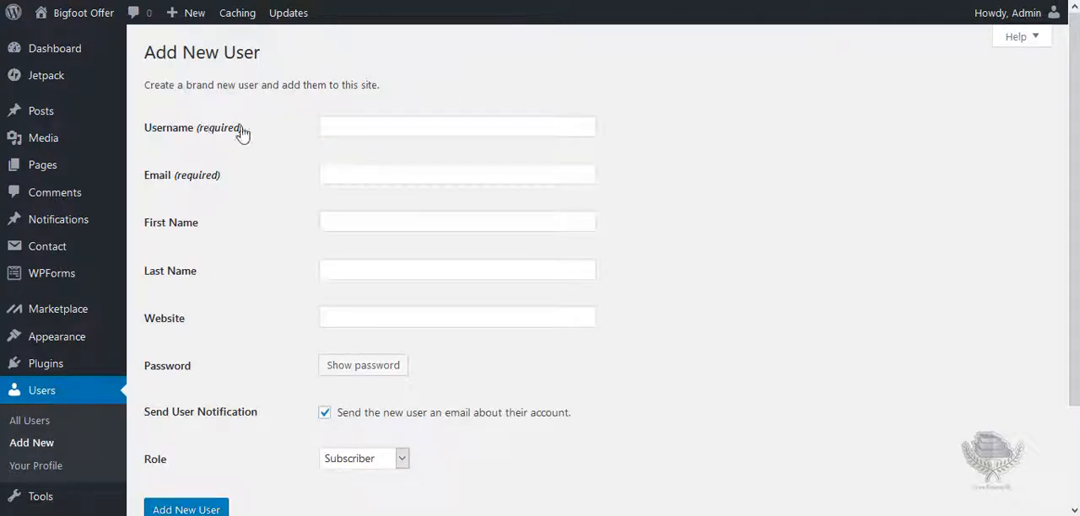
pyautogui.click(344, 125)
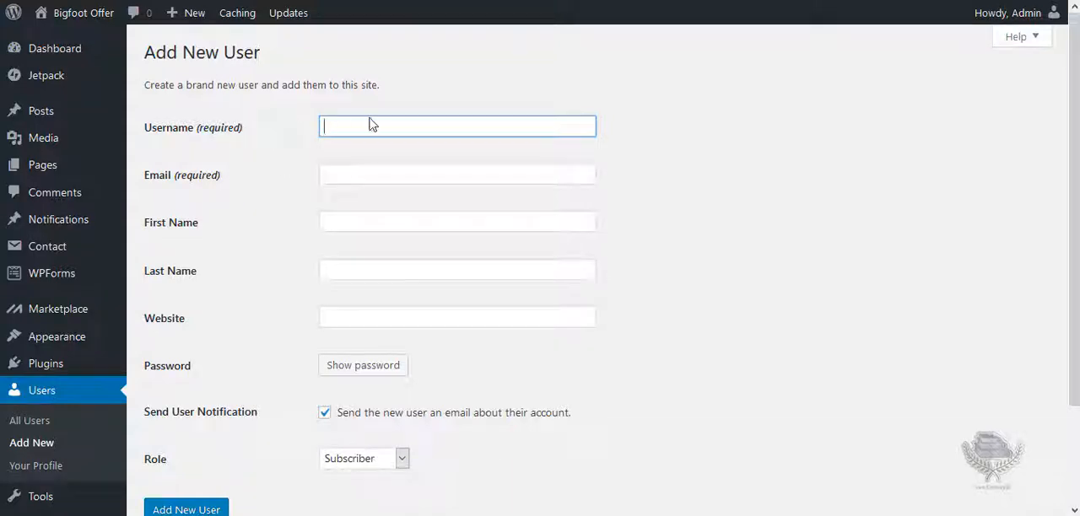
pyautogui.click(370, 179)
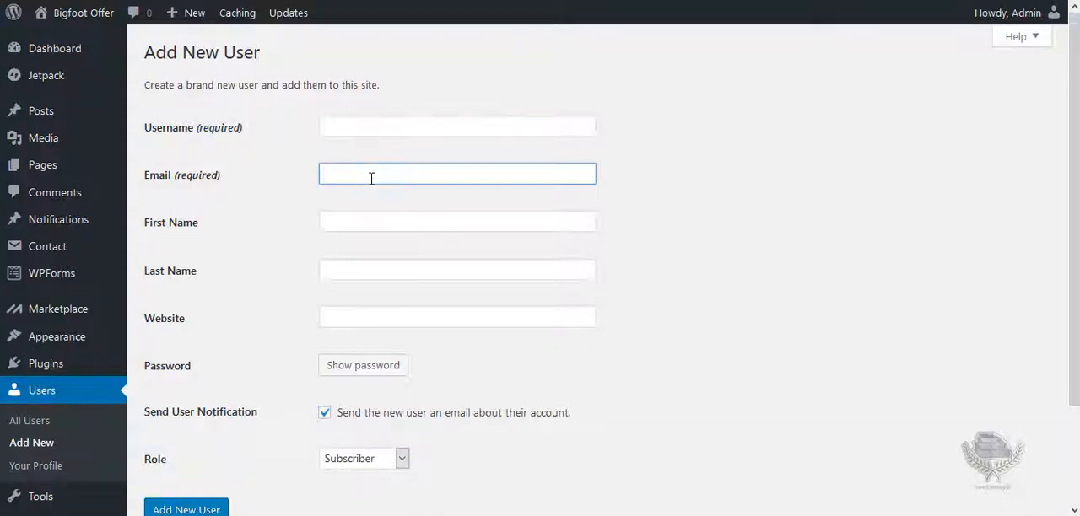
pyautogui.click(355, 221)
pyautogui.click(352, 269)
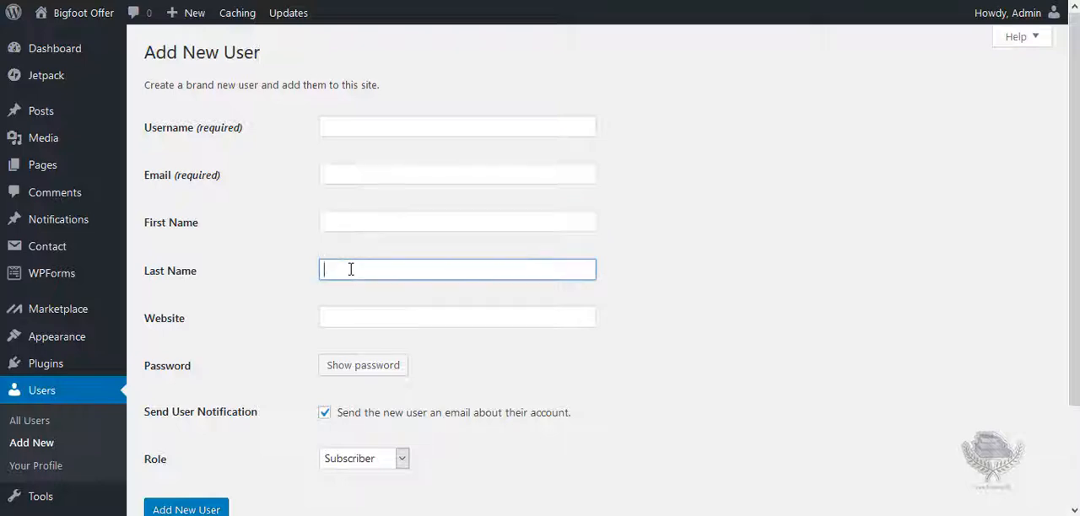
pyautogui.click(351, 316)
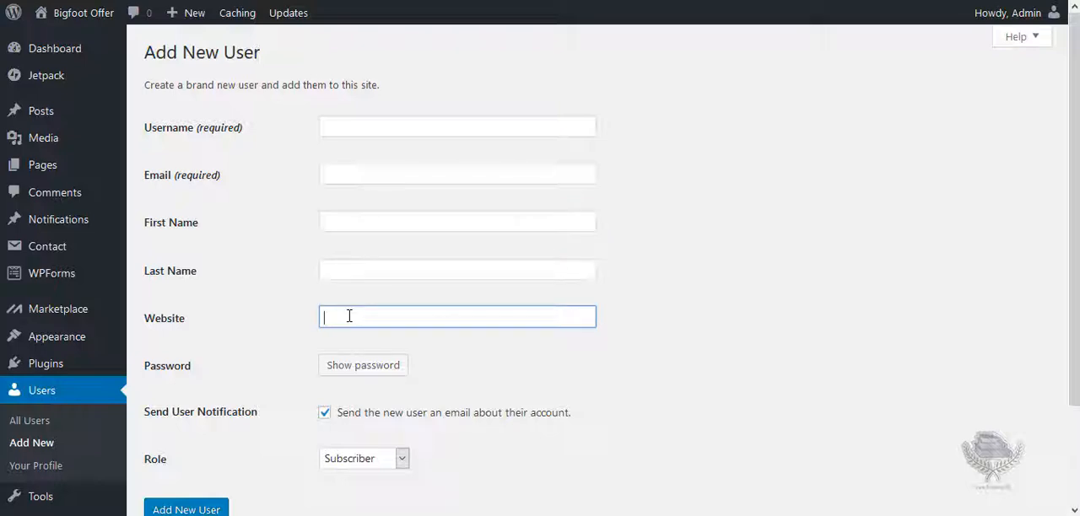
# Reveal the generated password for the new user, replace it with a trial password, and clear the password field.
pyautogui.click(363, 371)
pyautogui.click(495, 367)
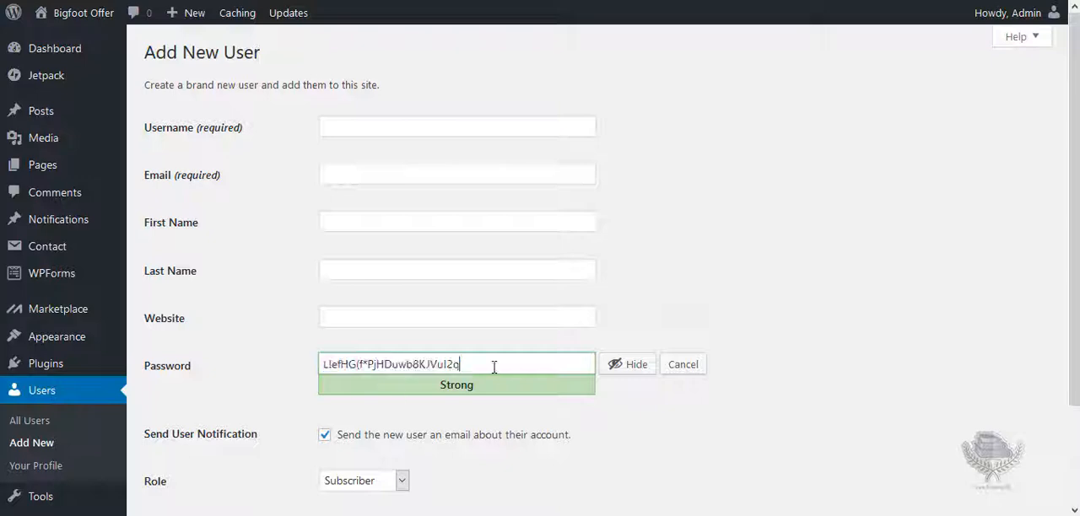
pyautogui.moveTo(512, 360); pyautogui.dragTo(242, 378)
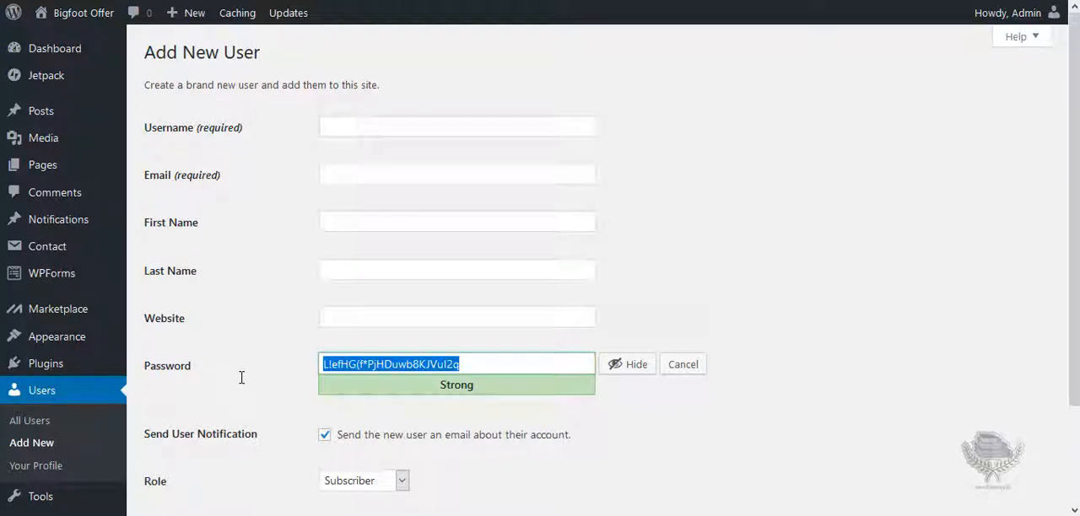
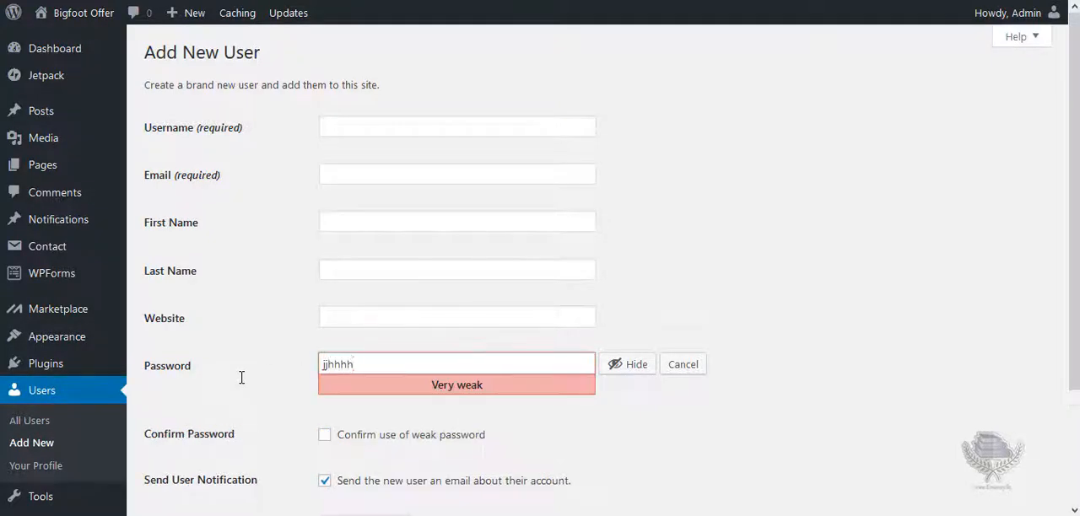
pyautogui.press('BackSpace')
pyautogui.press('BackSpace')
pyautogui.press('BackSpace')
pyautogui.press('BackSpace')
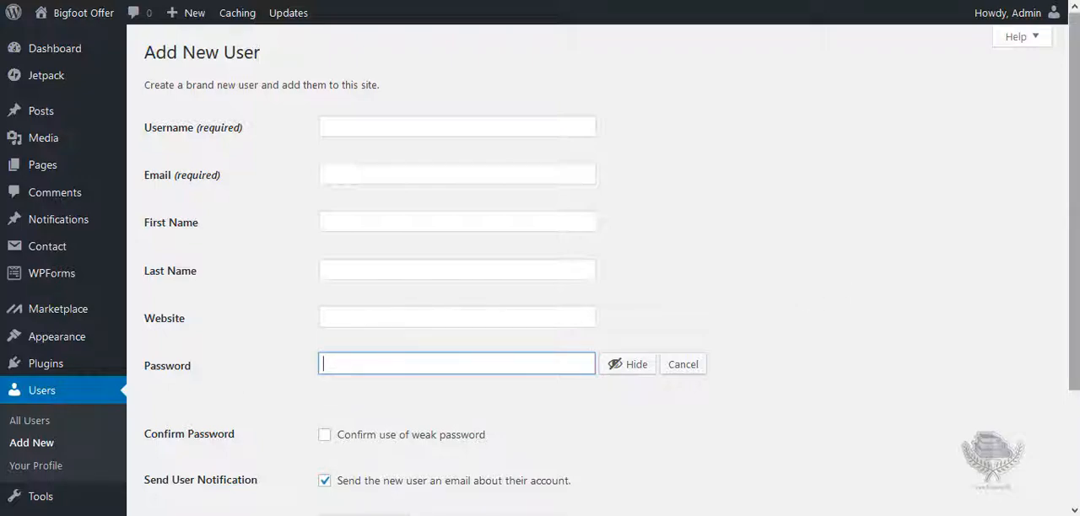
# Confirm the use of a weak password for the new user and view the available roles.
pyautogui.scroll(-3, 540, 264)
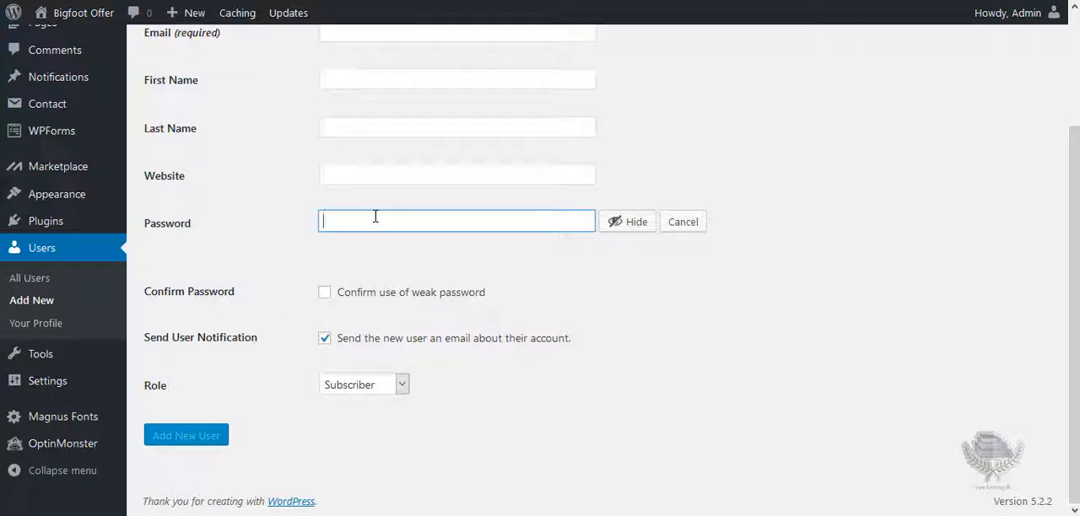
pyautogui.click(325, 294)
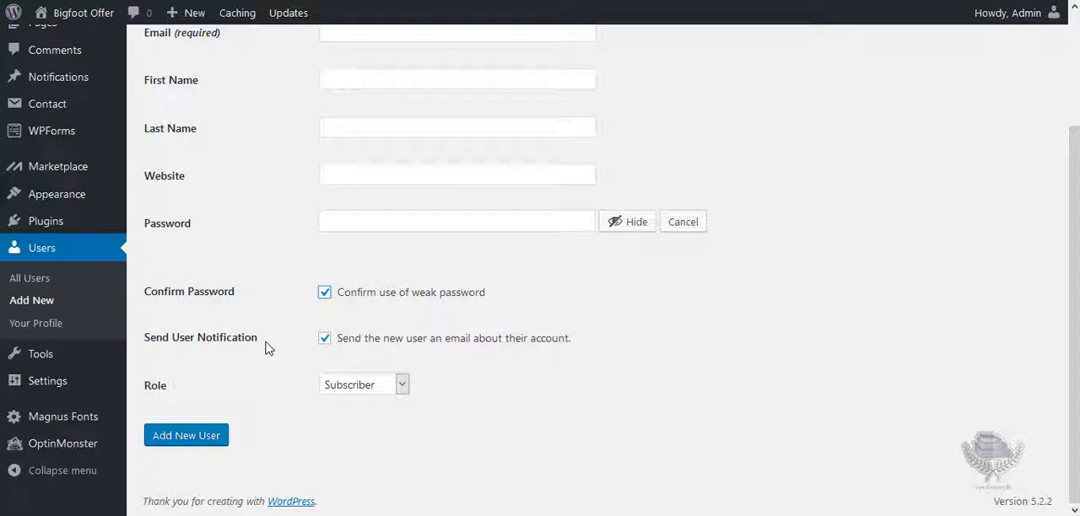
pyautogui.click(329, 342)
pyautogui.click(402, 387)
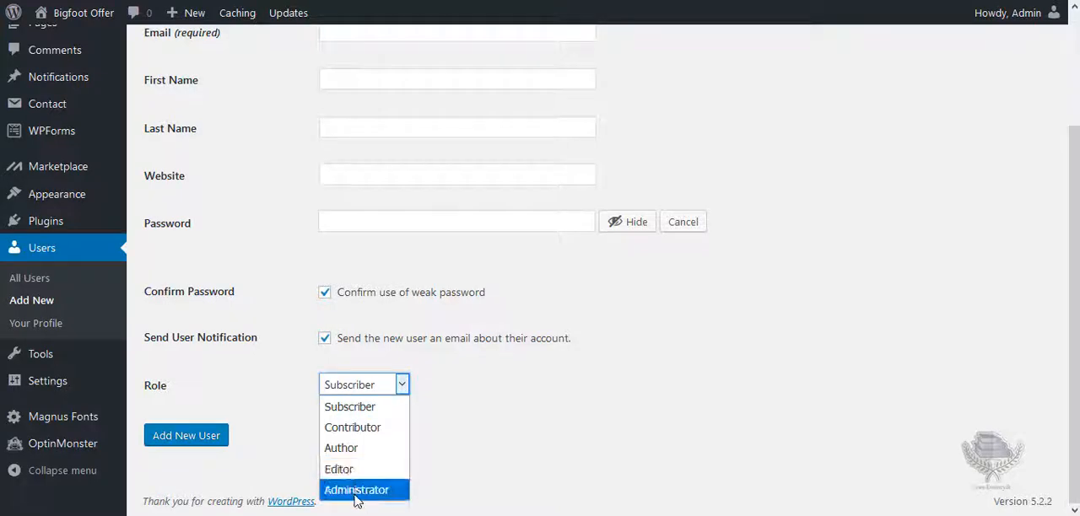
pyautogui.click(488, 431)
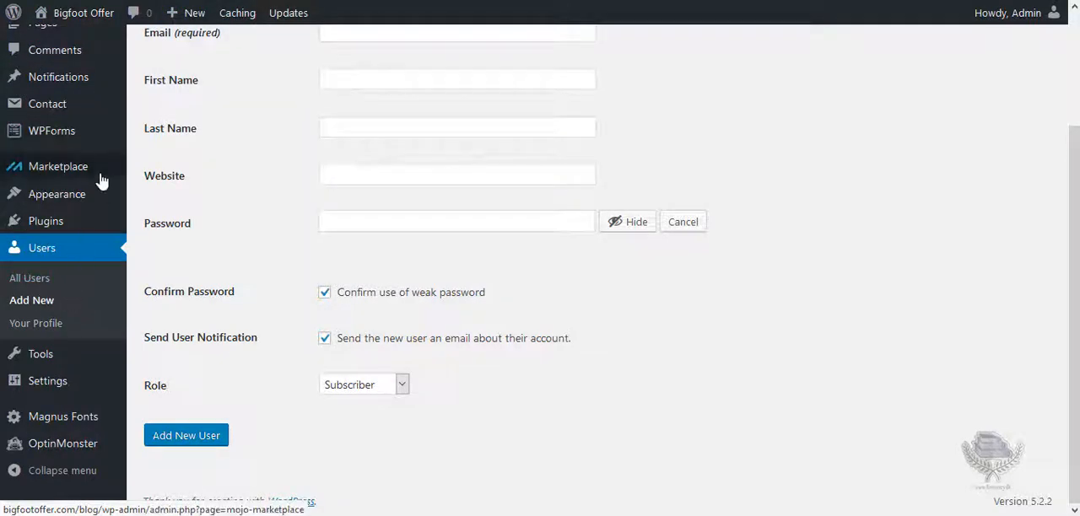
# Try the Editor and Administrator roles for the new user and set the role back to Subscriber.
pyautogui.moveTo(188, 18)
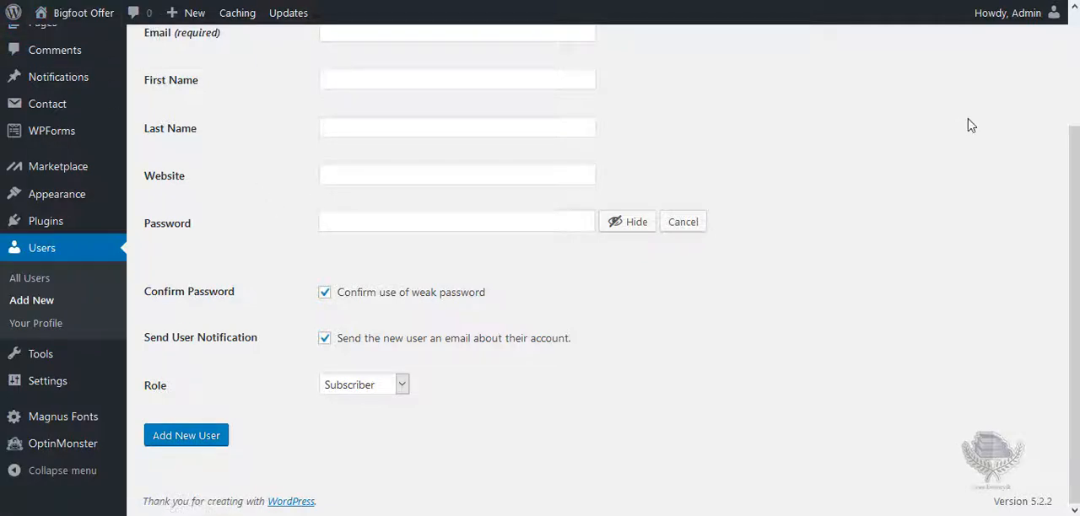
pyautogui.moveTo(1012, 17)
pyautogui.click(403, 386)
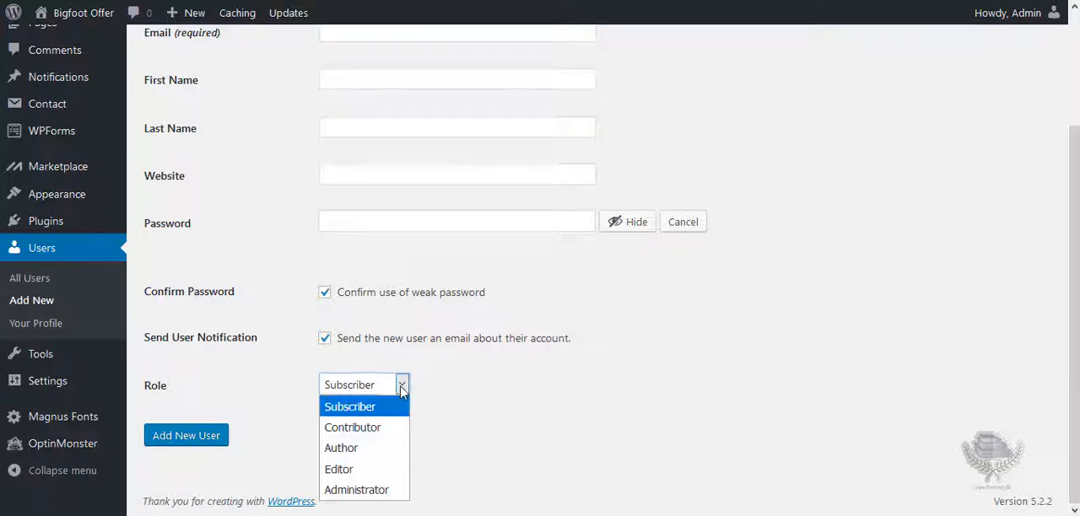
pyautogui.click(348, 465)
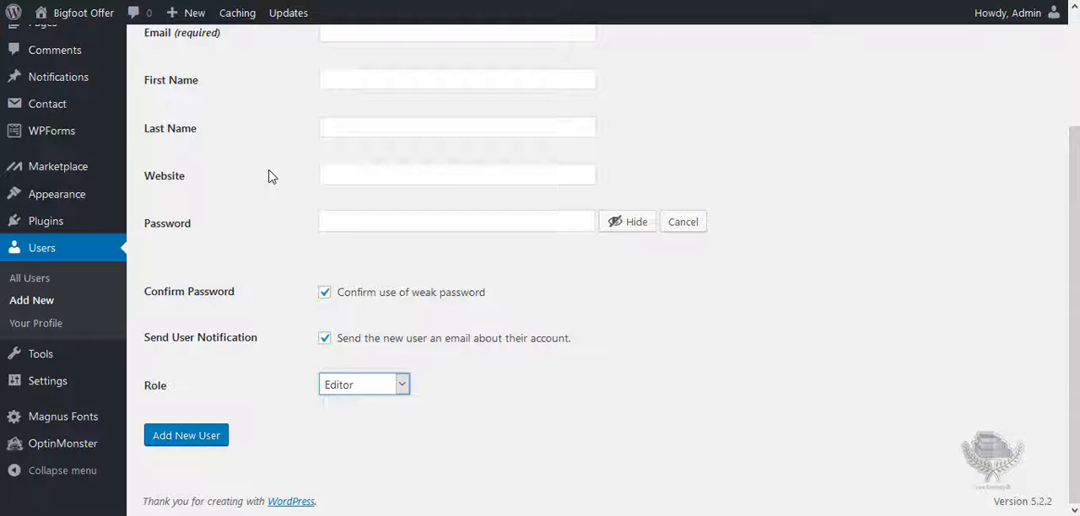
pyautogui.click(359, 390)
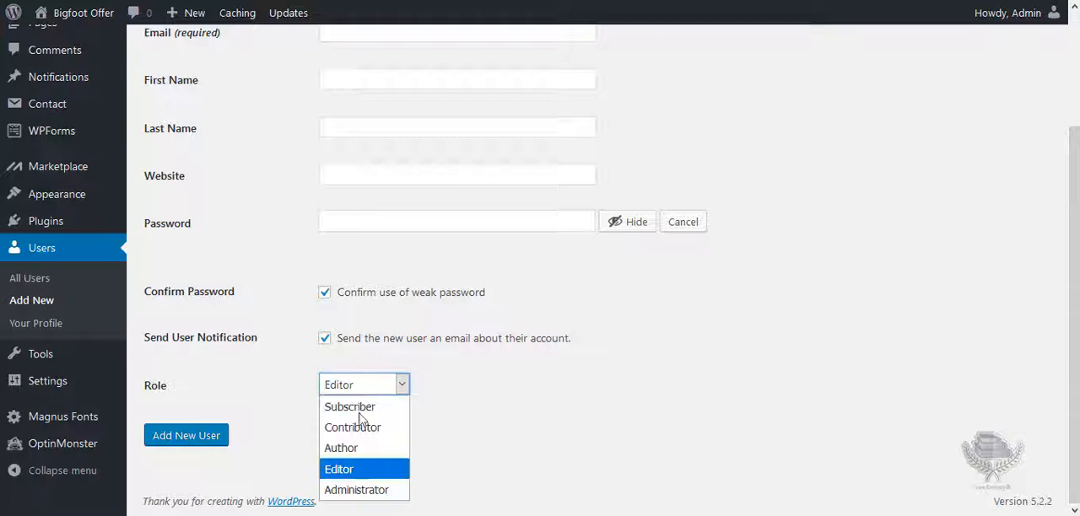
pyautogui.click(354, 490)
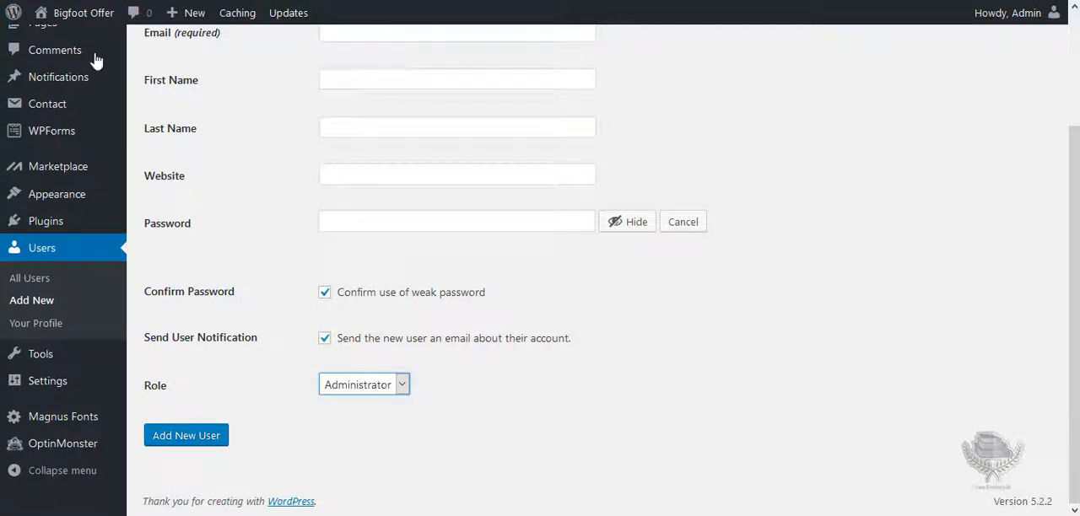
pyautogui.click(445, 395)
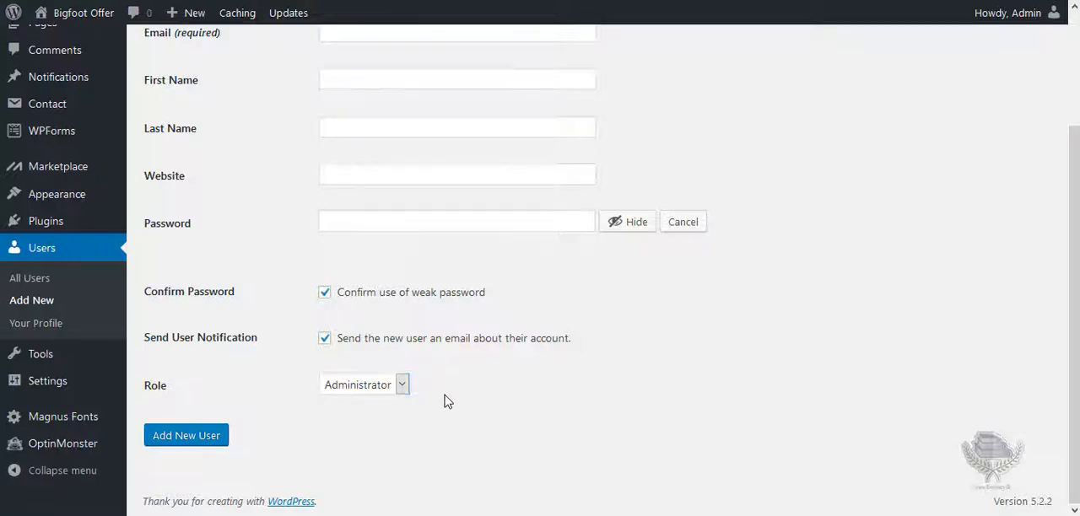
pyautogui.click(403, 386)
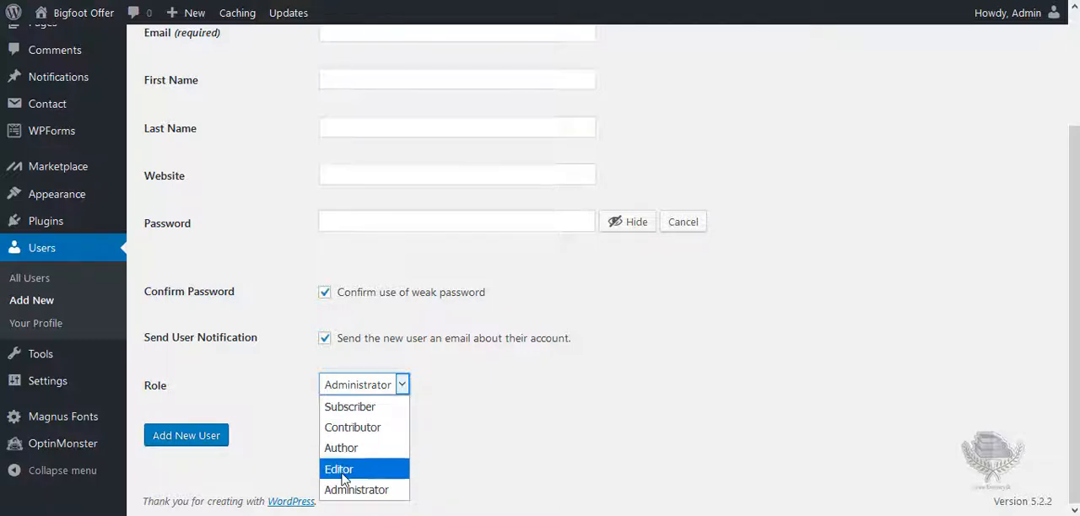
pyautogui.click(352, 410)
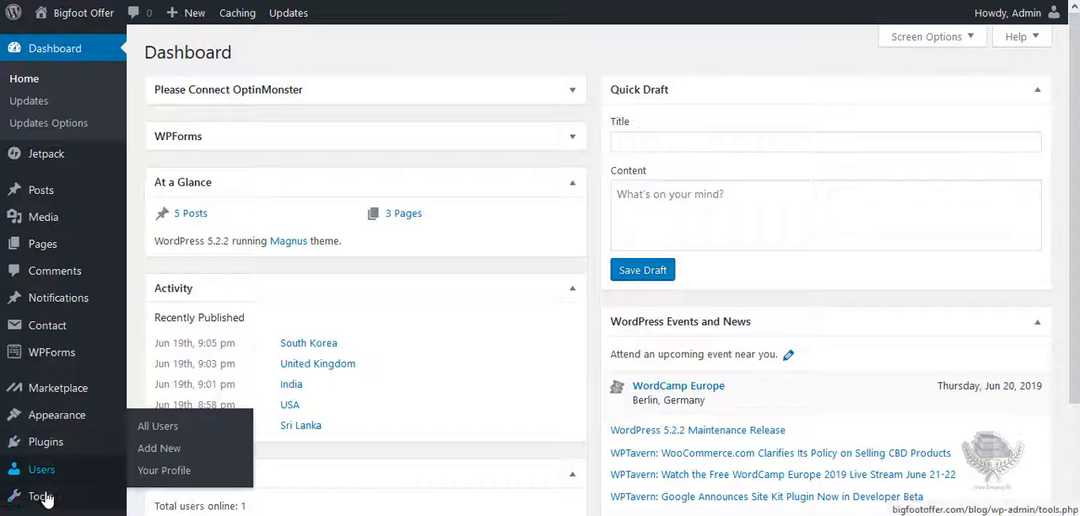
# Look over the Tools and Settings entries of the admin menu and the Updates options.
pyautogui.moveTo(34, 493)
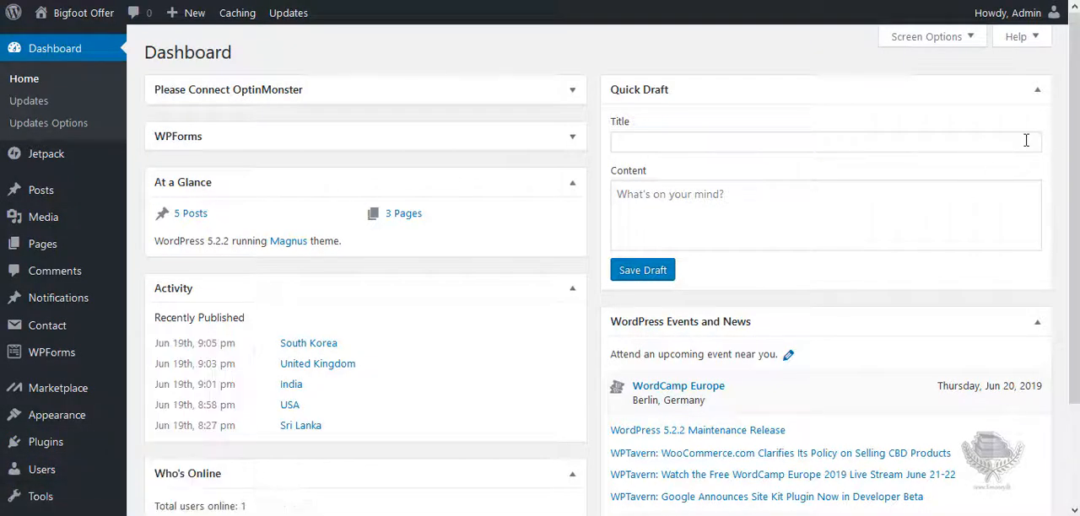
pyautogui.scroll(-1, 1065, 138)
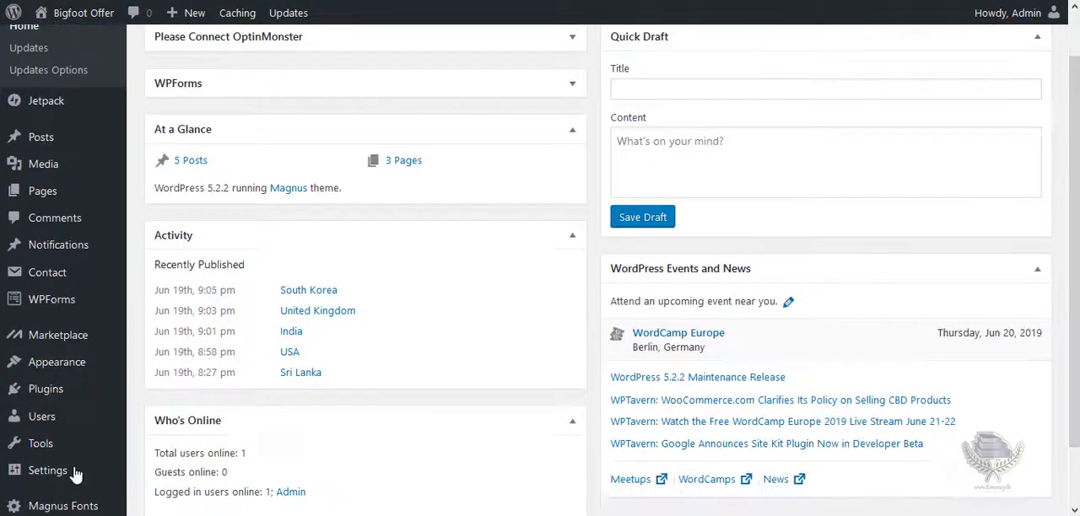
pyautogui.moveTo(52, 472)
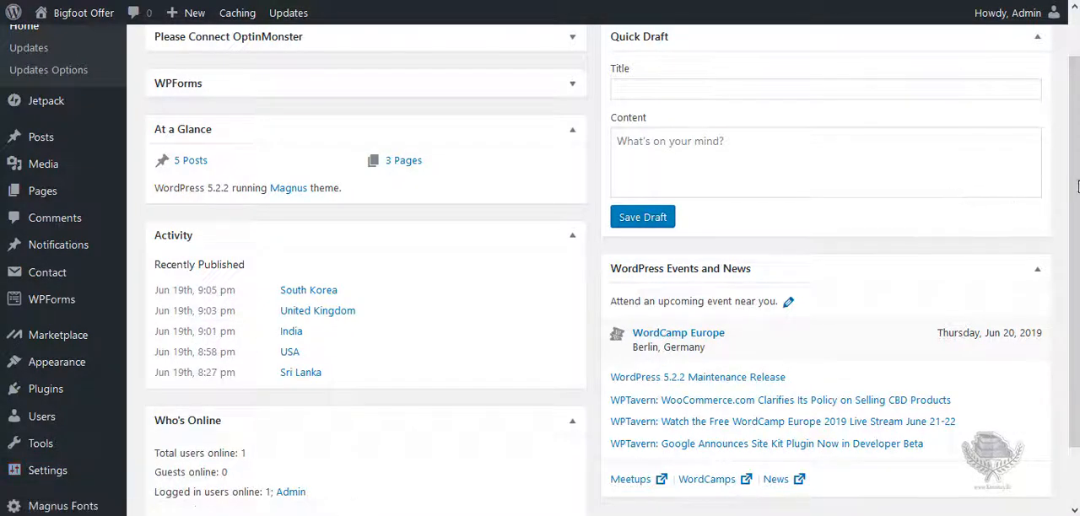
pyautogui.scroll(1, 1074, 185)
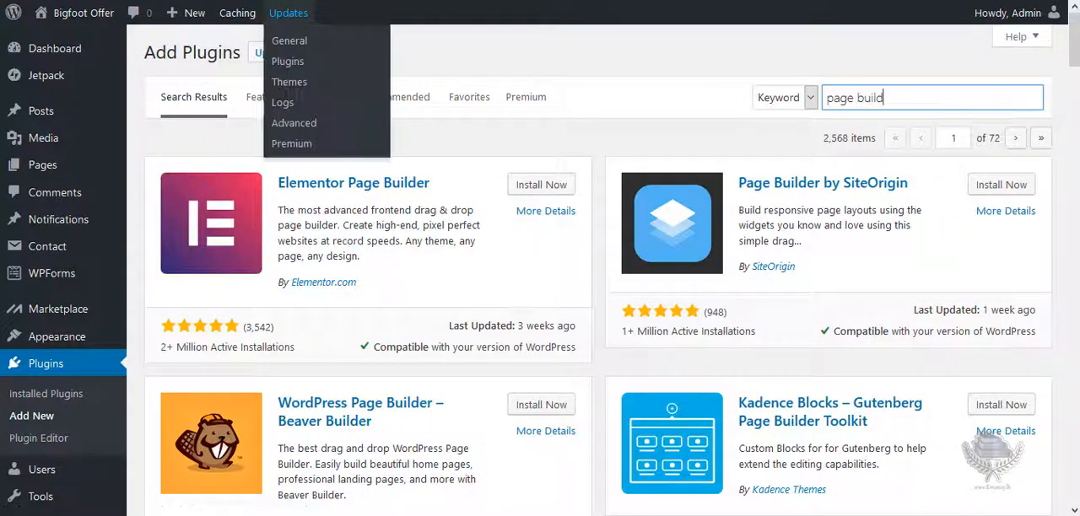
pyautogui.click(288, 13)
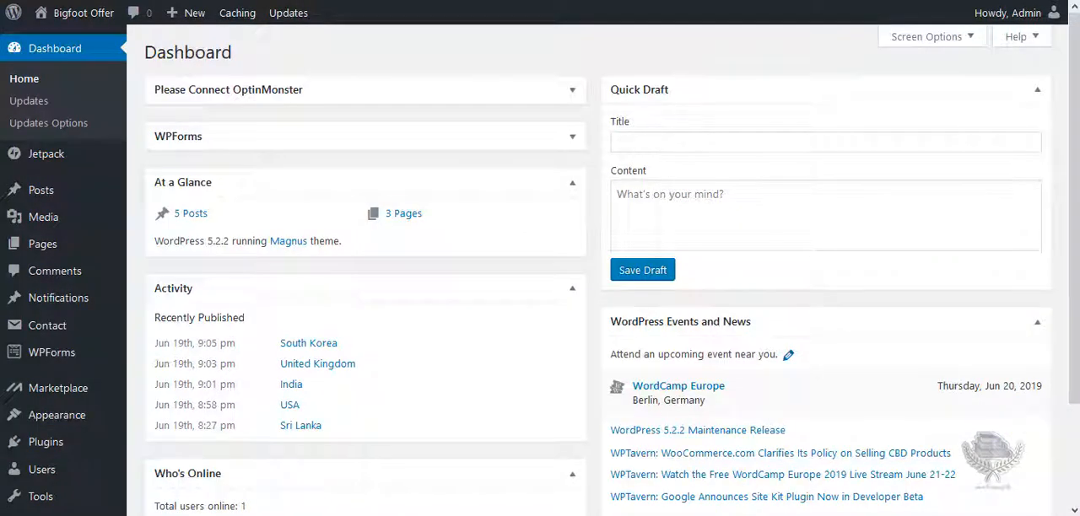